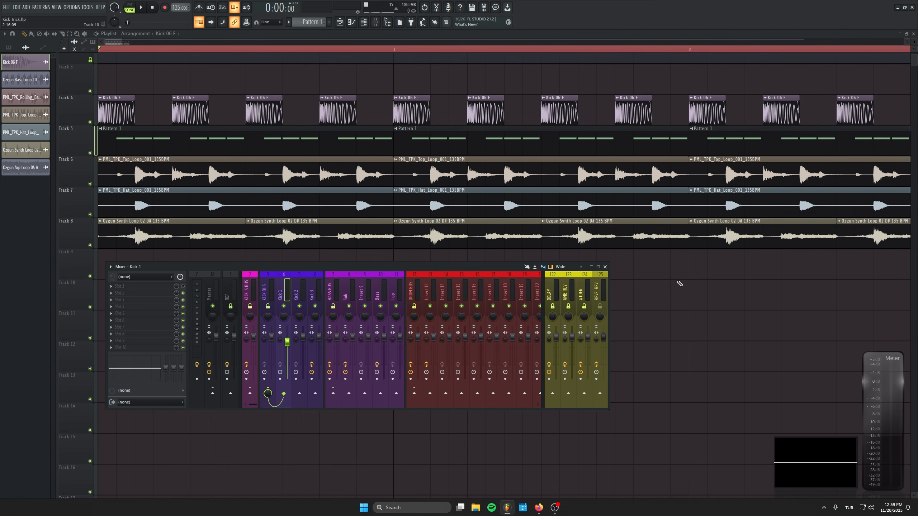
Step: Play the full arrangement with the system volume raised to 100, then stop playback
key("space")
scroll(680, 284, "down", 2)
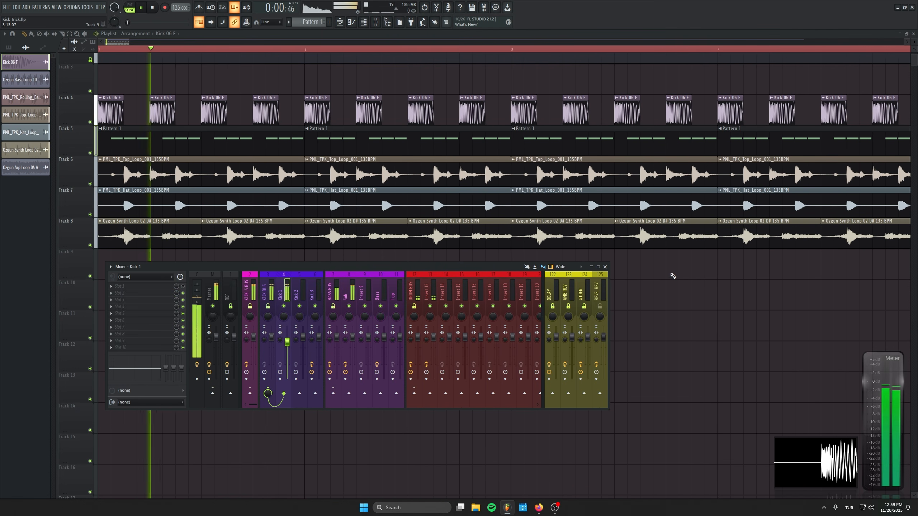
key("XF86AudioRaiseVolume")
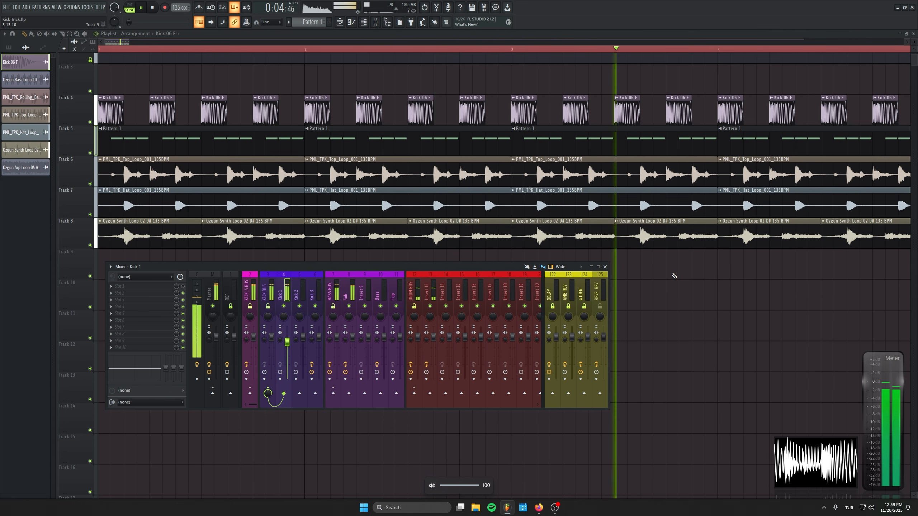
scroll(674, 276, "down", 3)
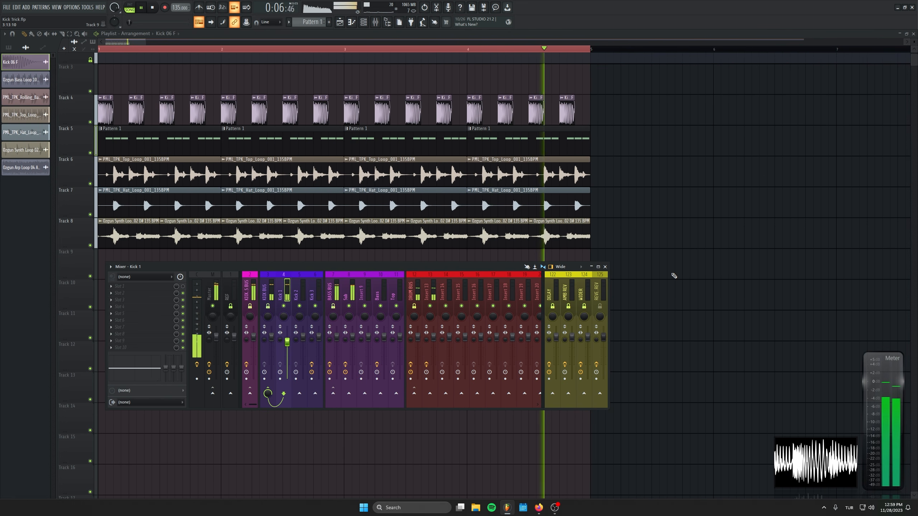
key("space")
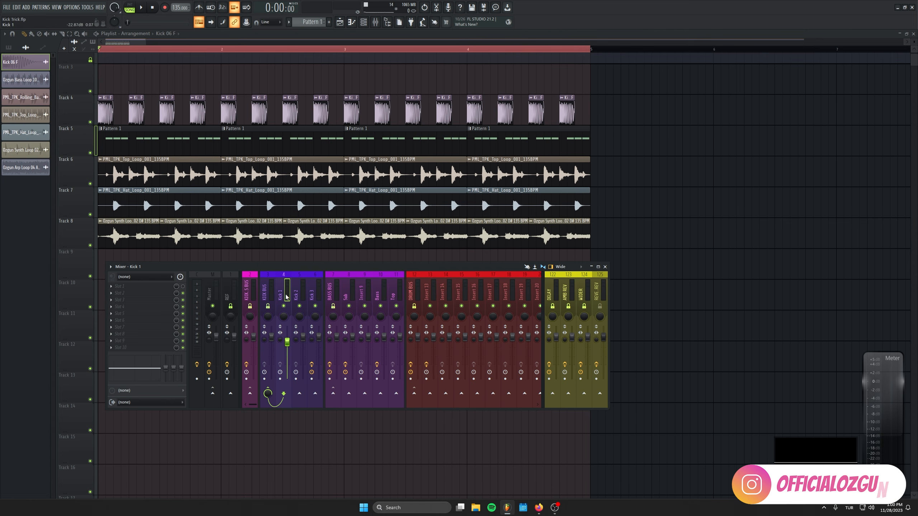
Step: Solo the Kick 1 mixer track and audition it
left_click(283, 306, "ctrl")
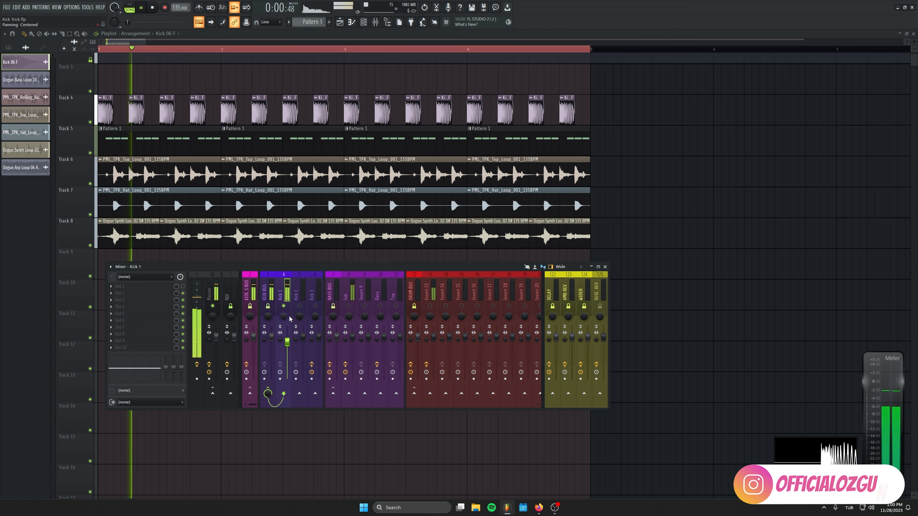
key("space")
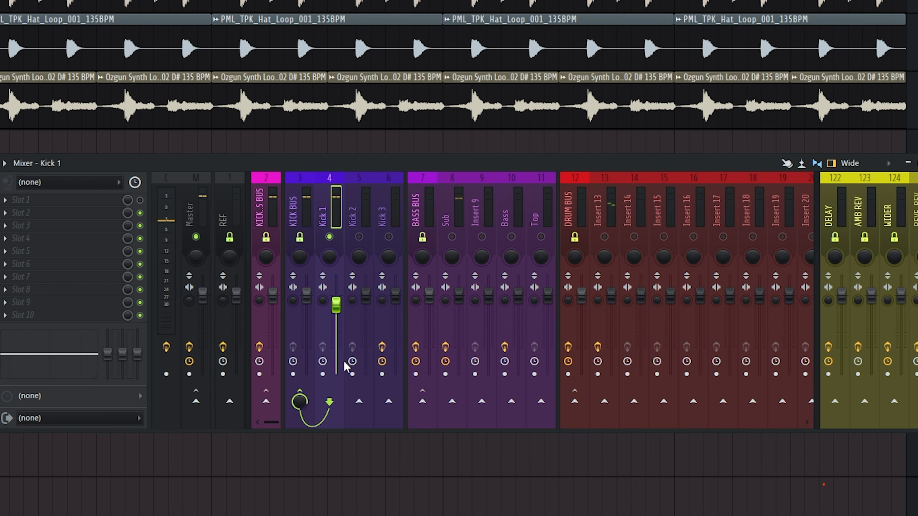
Step: Route Kick 1 into Kick 2, unmute Kick 2, turn down Kick 1's send to KICK BUS, and audition the result
left_click(294, 286)
left_click(284, 287)
left_click(358, 407)
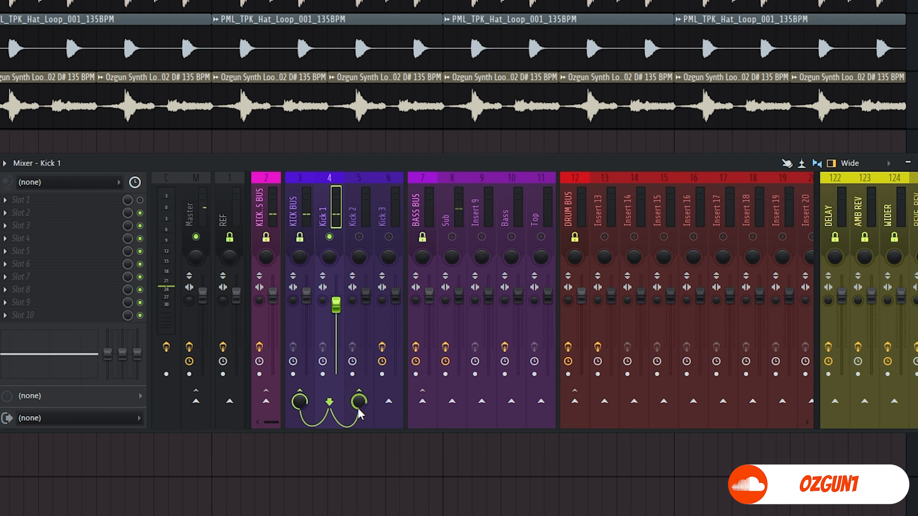
left_click(360, 237)
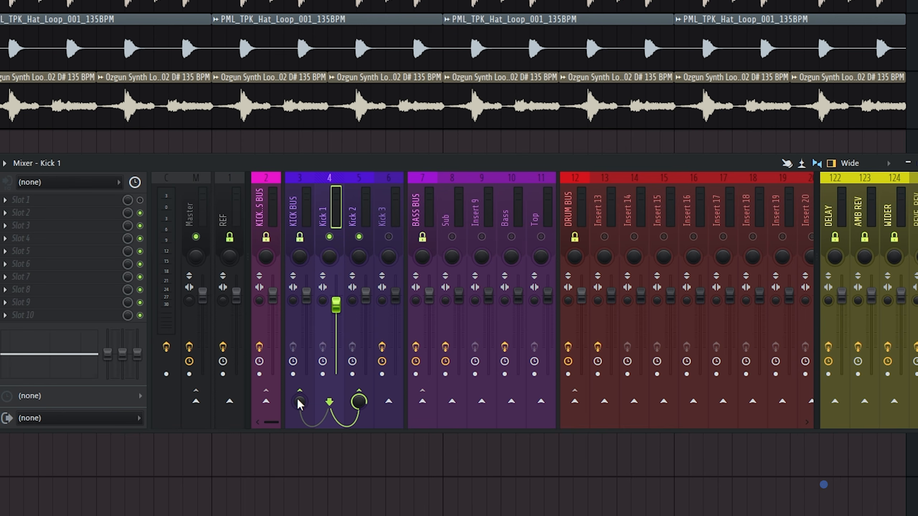
key("space")
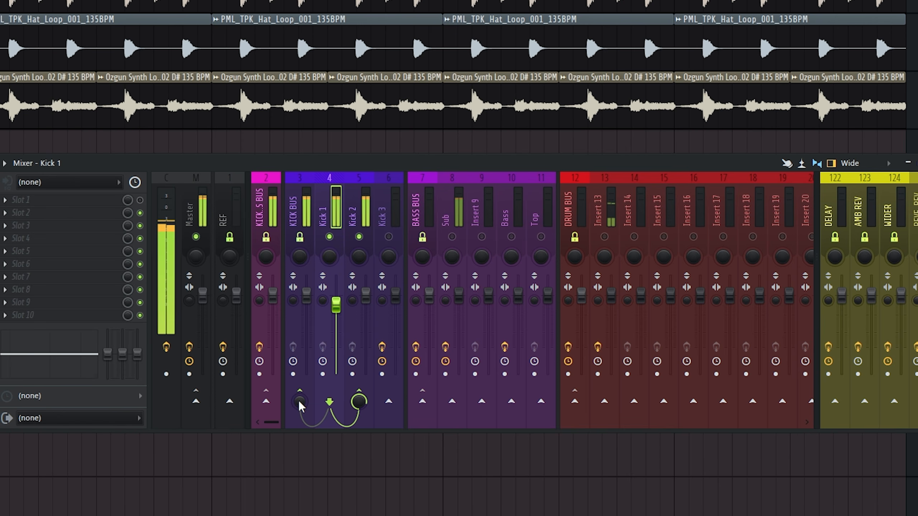
key("space")
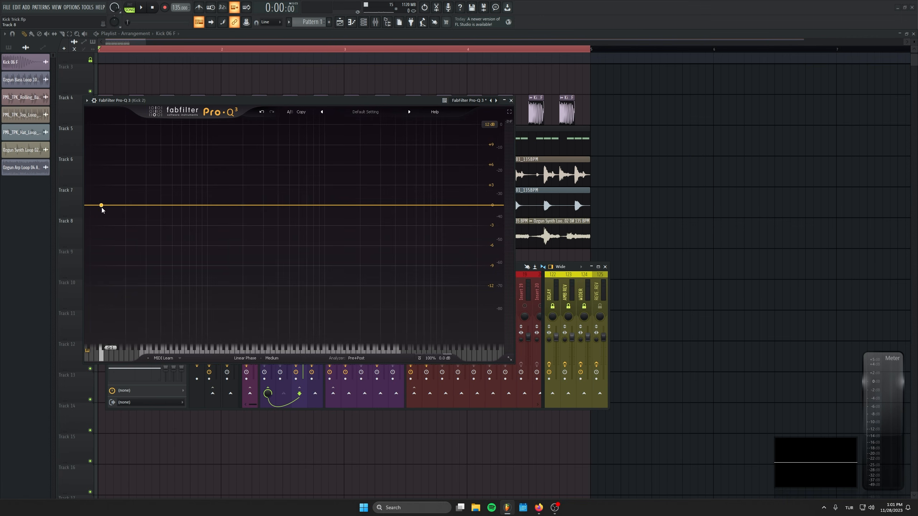
Step: Create a low cut in Kick 2's FabFilter Pro-Q 3 with a 24 dB/oct slope at 250 Hz, after trying 300 Hz
left_click(102, 209)
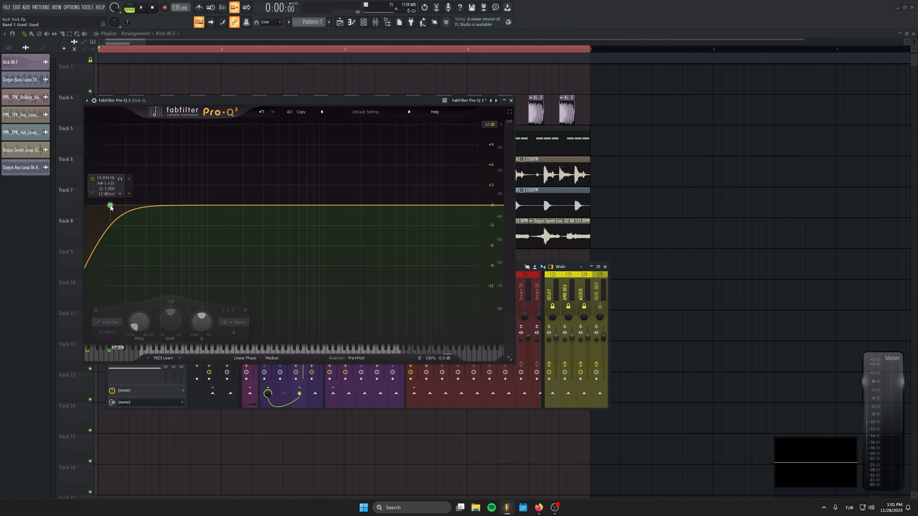
double_click(105, 178)
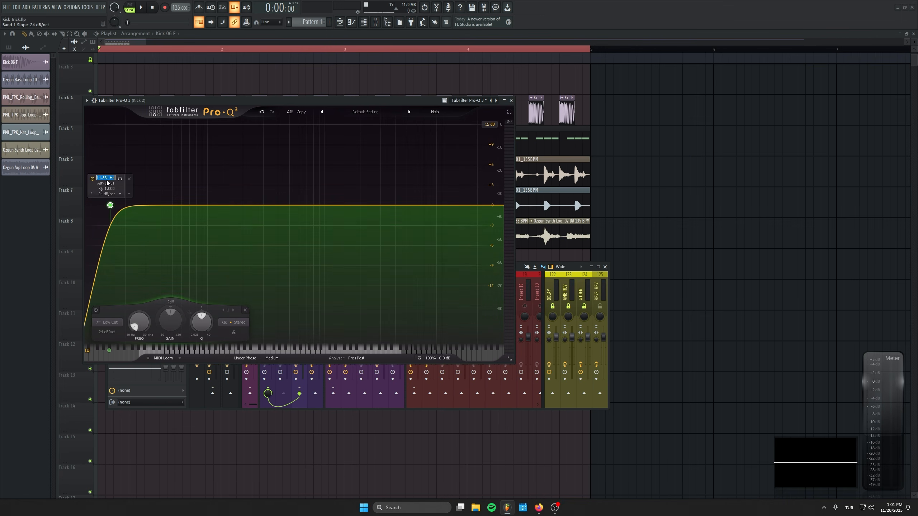
type("300")
key("Return")
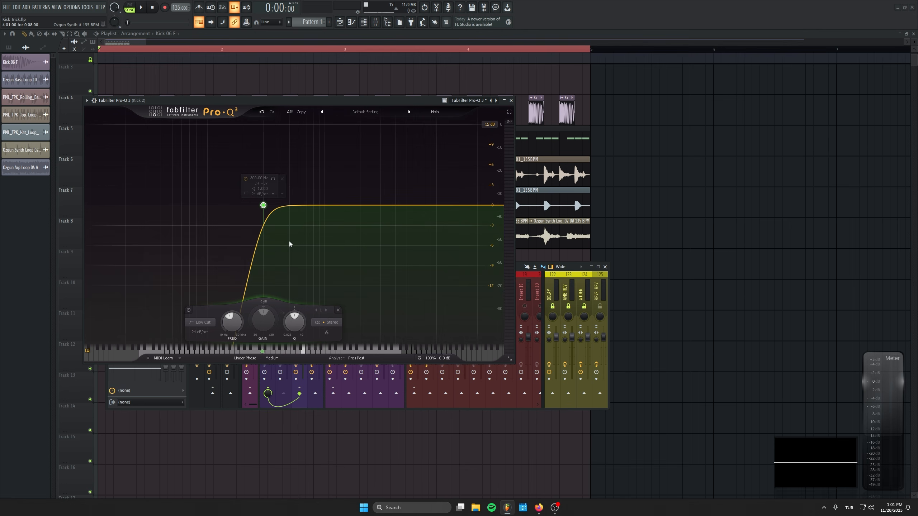
type("250")
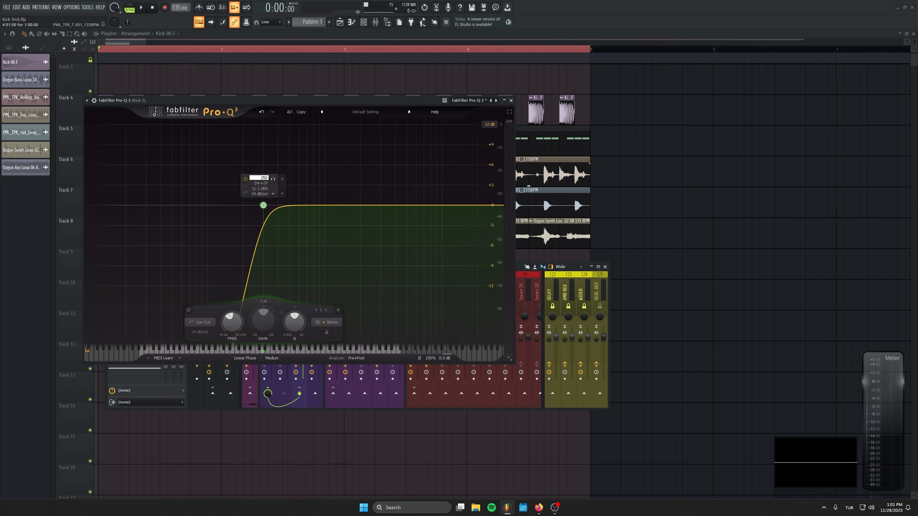
key("Return")
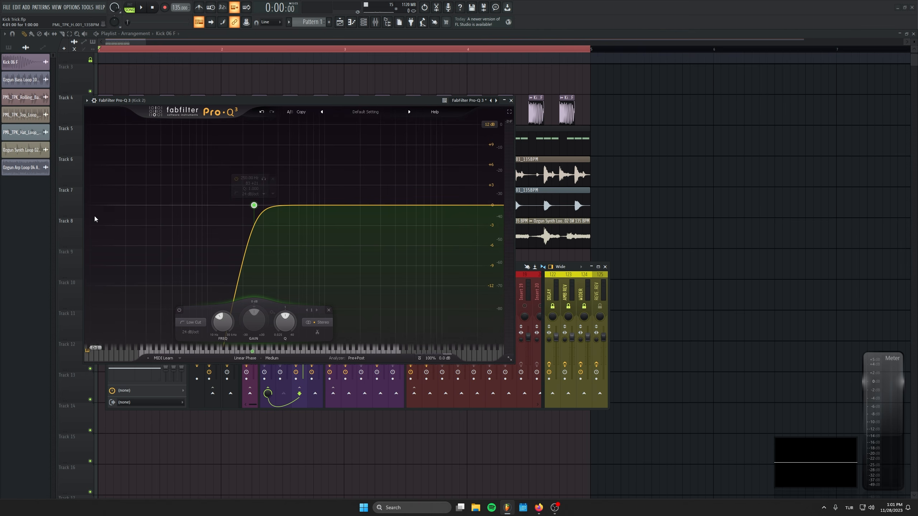
Step: Set the low cut's slope to 36 dB/oct and lower its frequency to about 182 Hz during playback
left_click(254, 205, "alt+shift")
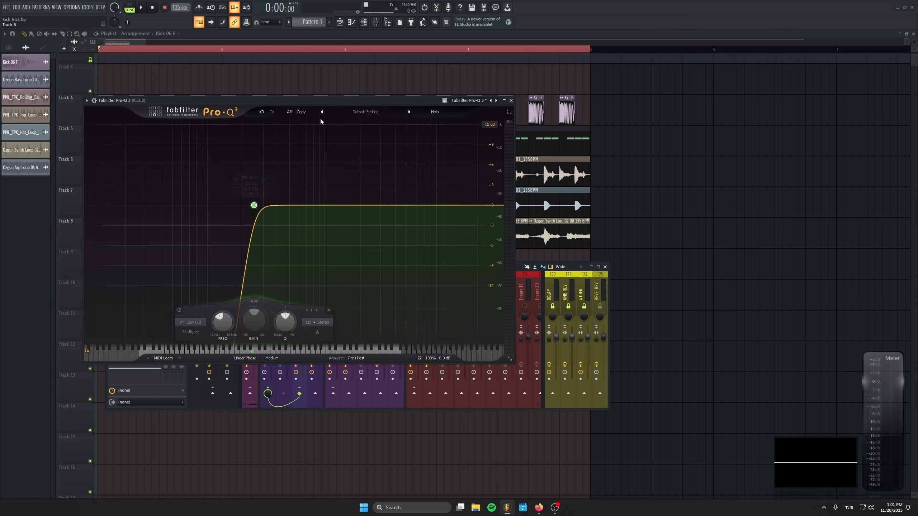
key("space")
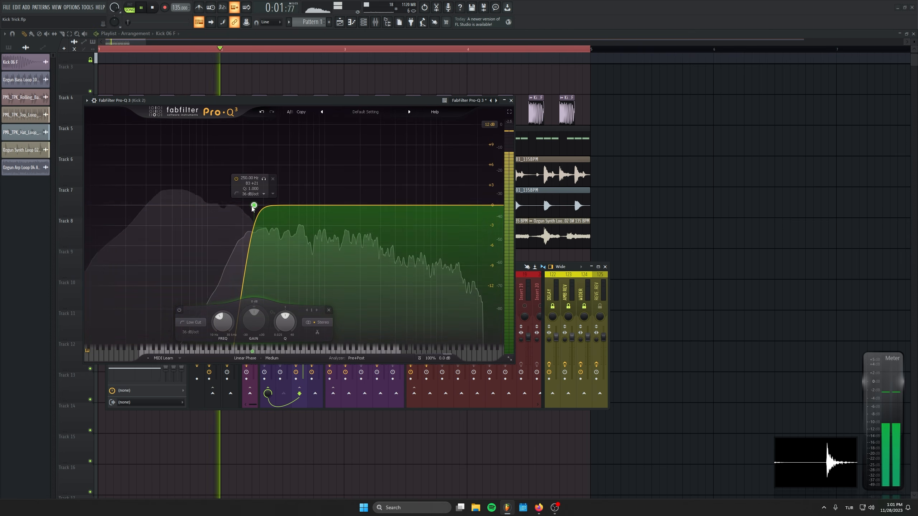
left_click_drag(222, 321, 217, 335)
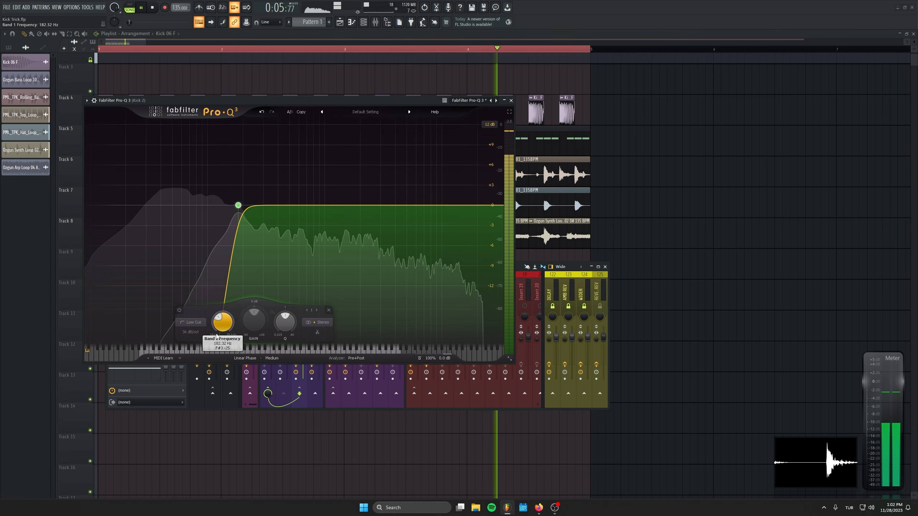
key("space")
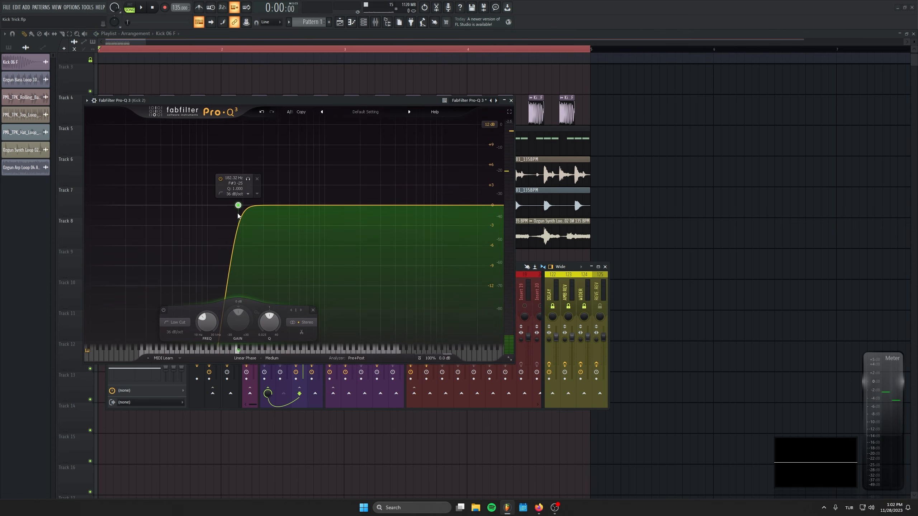
Step: Lower the low cut's frequency further while auditioning, and set it to exactly 150 Hz
left_click_drag(205, 324, 185, 321)
key("space")
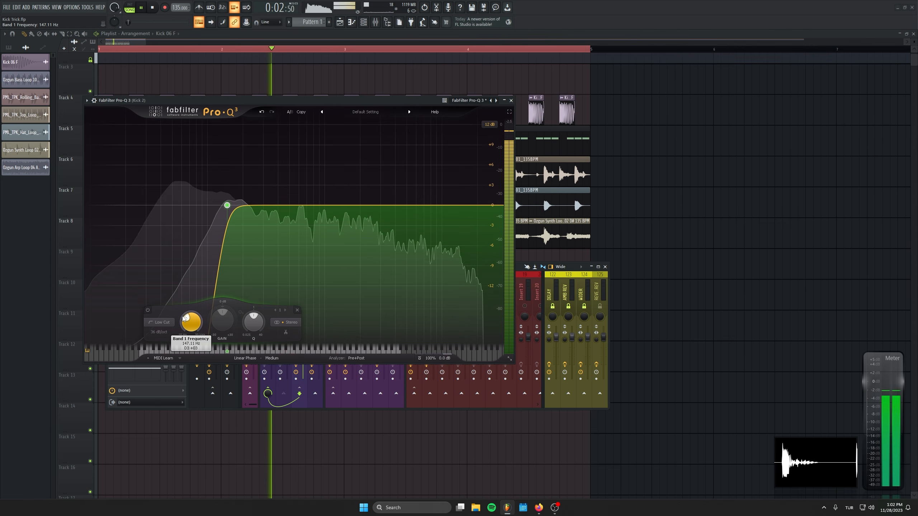
key("space")
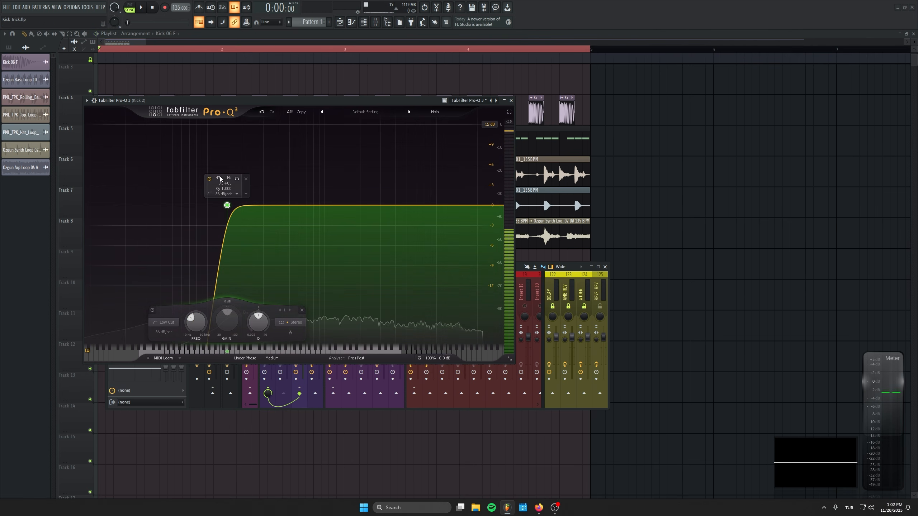
type("150")
key("Return")
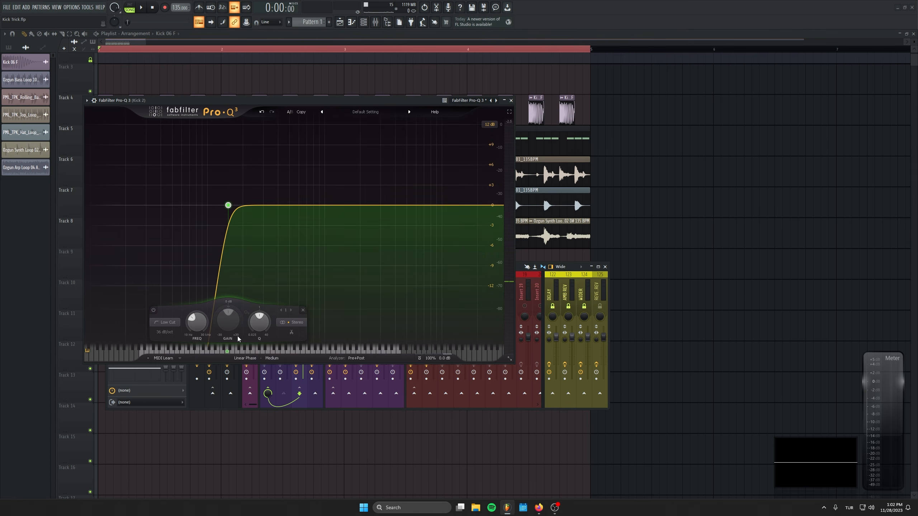
Step: Review the equalizer's processing modes, keep Linear Phase selected, and close the equalizer window
left_click(245, 358)
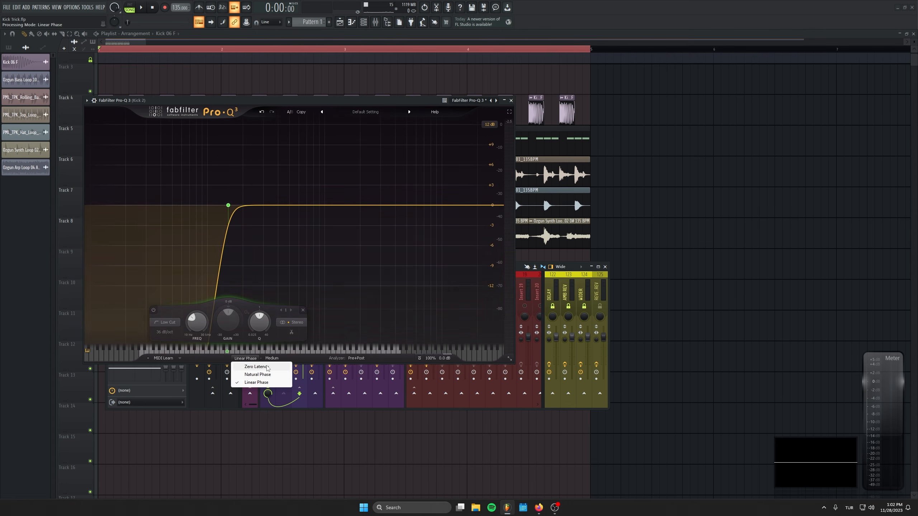
left_click(286, 249)
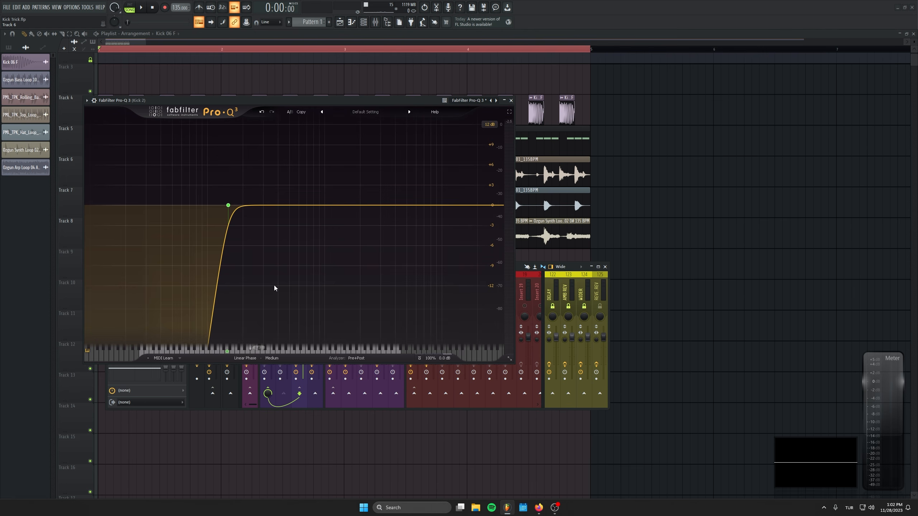
left_click(511, 100)
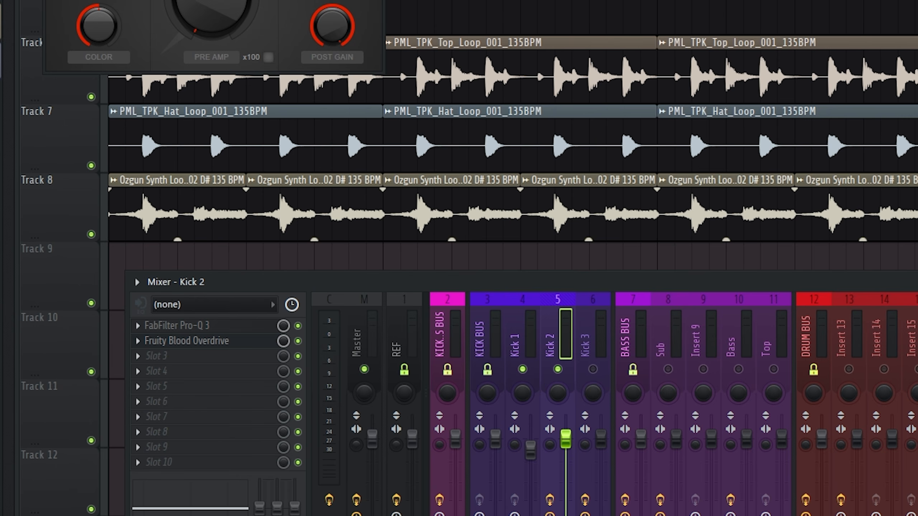
Step: In Kick 2's Fruity Blood Overdrive, raise the pre amp to just under halfway and reduce the post gain to about three-quarters while auditioning
left_click_drag(192, 0, 324, 51)
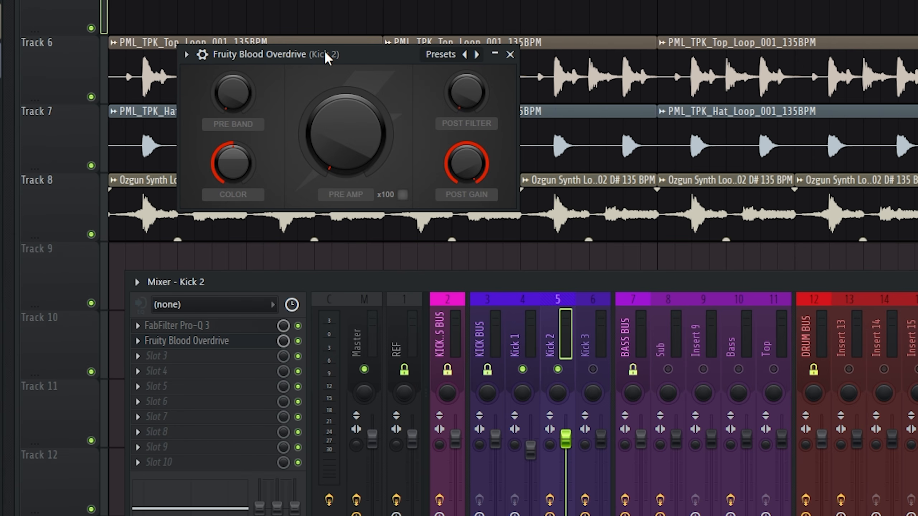
mouse_move(346, 134)
left_mouse_down()
mouse_move(346, 109)
mouse_move(346, 117)
left_mouse_up()
left_click_drag(466, 164, 466, 170)
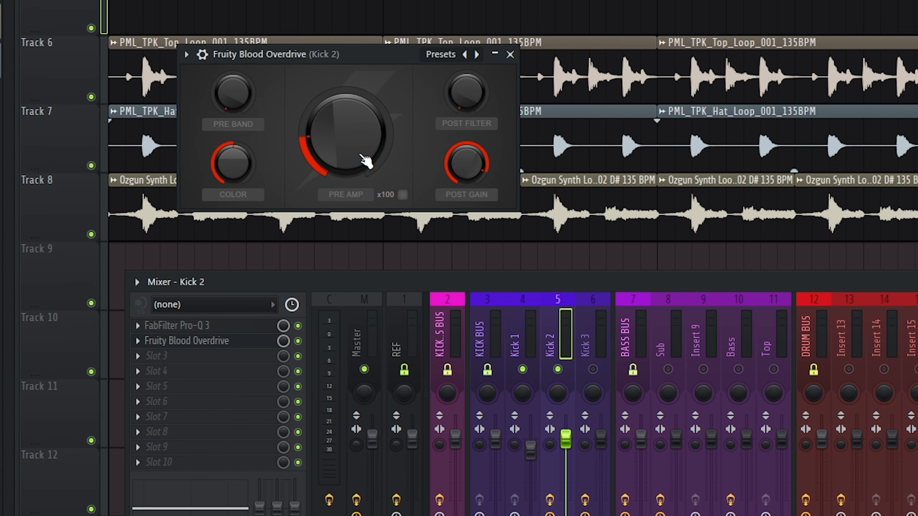
key("space")
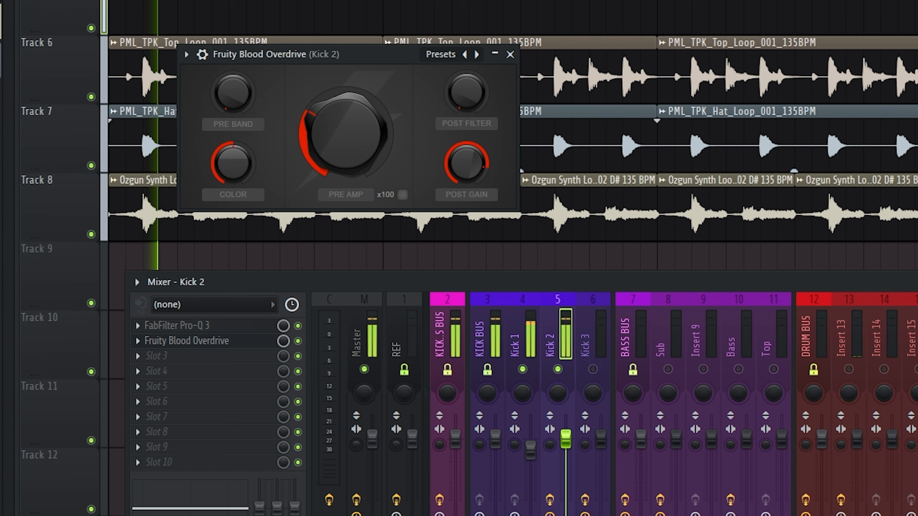
left_click_drag(346, 117, 346, 98)
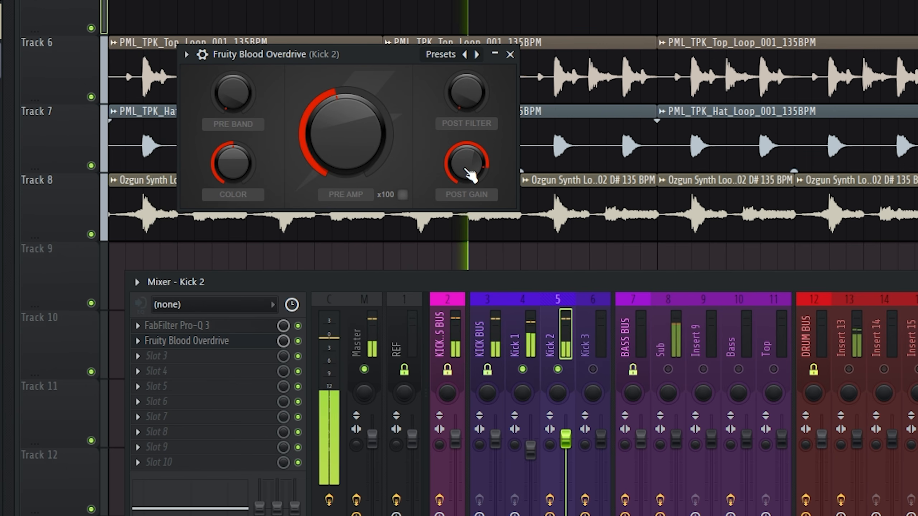
left_click_drag(466, 169, 466, 173)
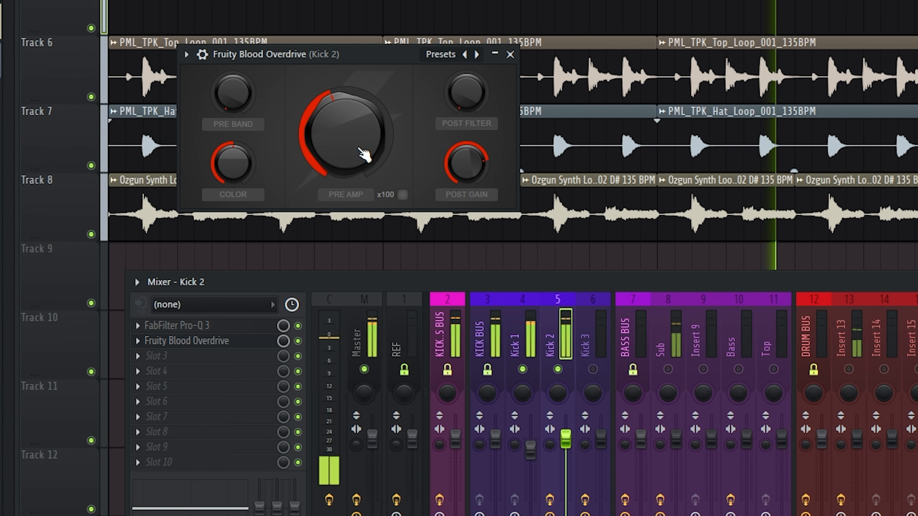
key("space")
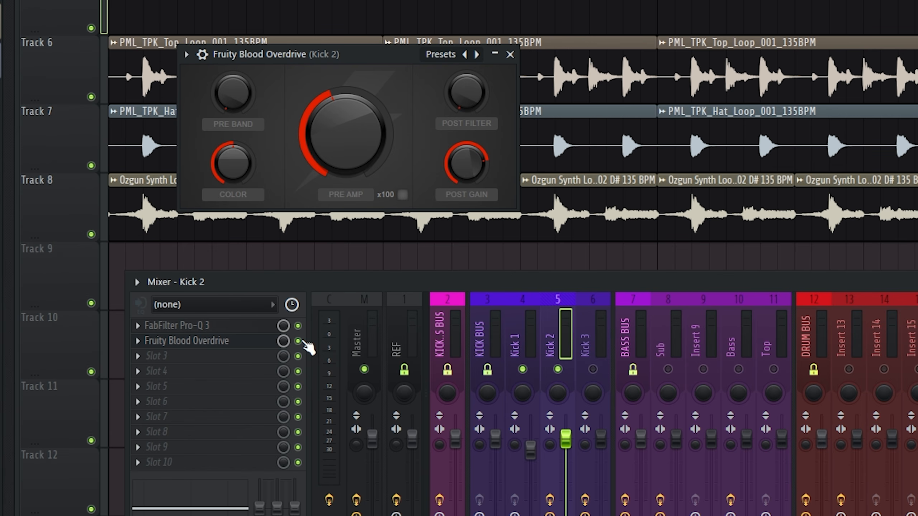
key("space")
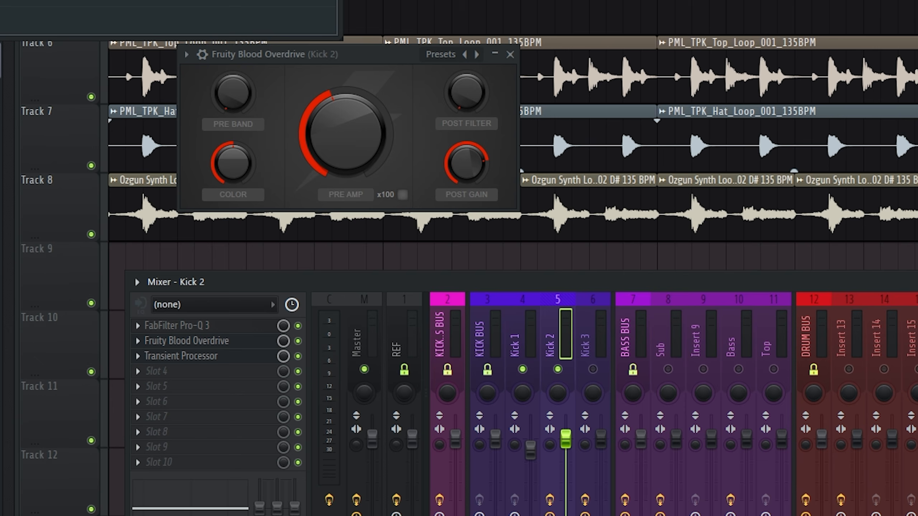
Step: Close the overdrive window, moderately raise the attack in Kick 2's Transient Processor during playback, and close the processor
left_click_drag(125, 1, 451, 105)
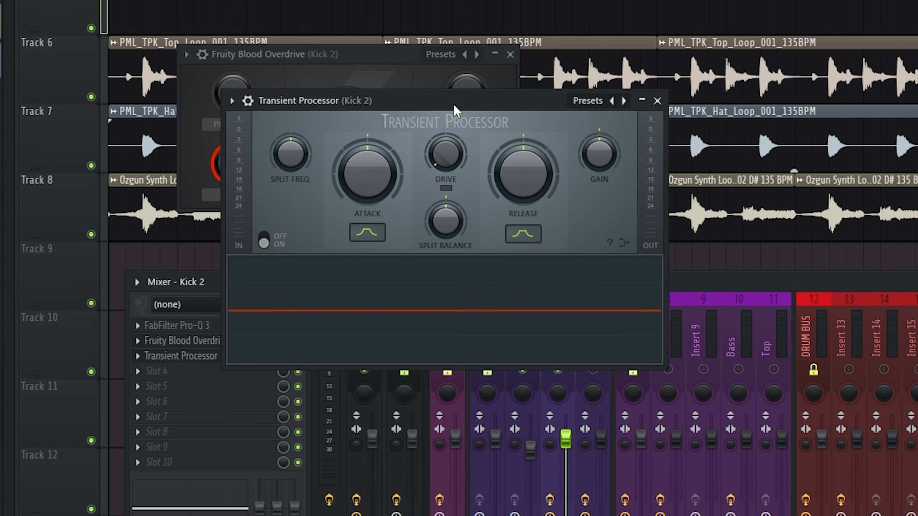
left_click(510, 54)
left_click_drag(368, 168, 367, 147)
key("space")
left_click_drag(380, 189, 380, 207)
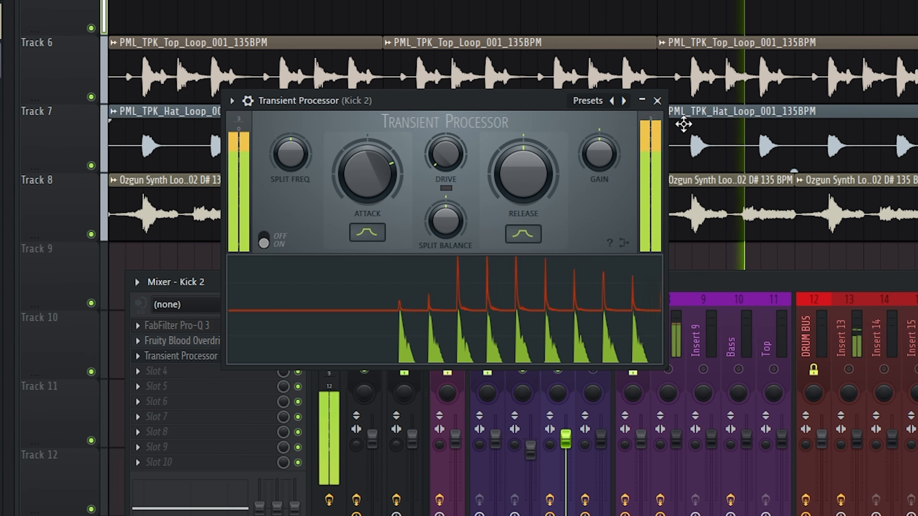
left_click(657, 100)
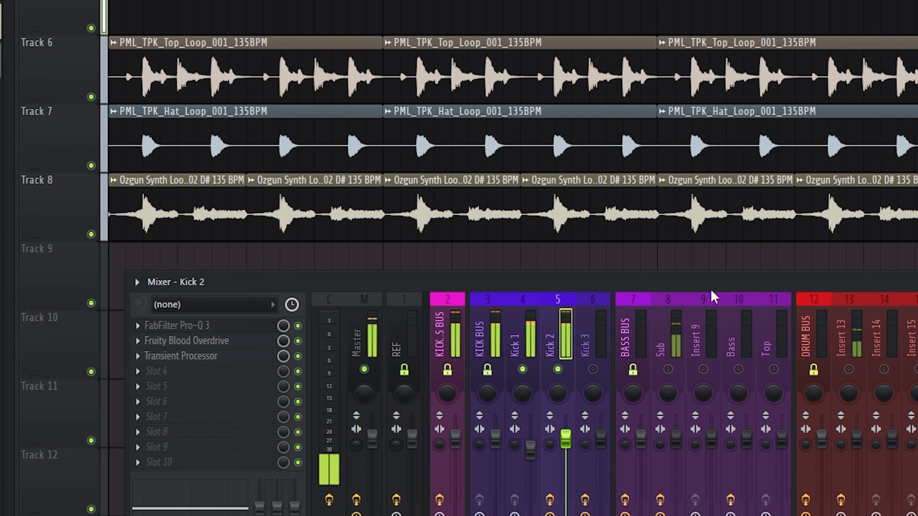
Step: Pull Kick 2's mixer fader all the way down to zero
left_click(534, 335)
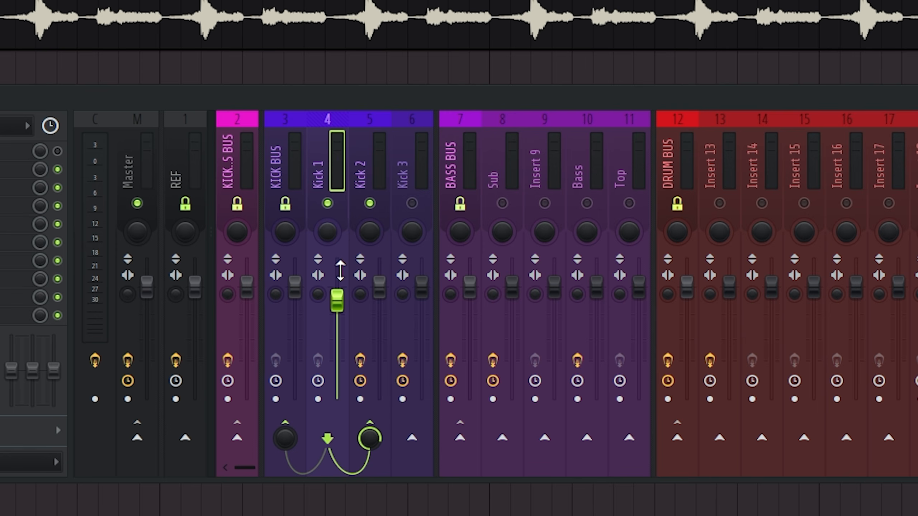
left_click_drag(380, 288, 380, 400)
left_click(331, 160)
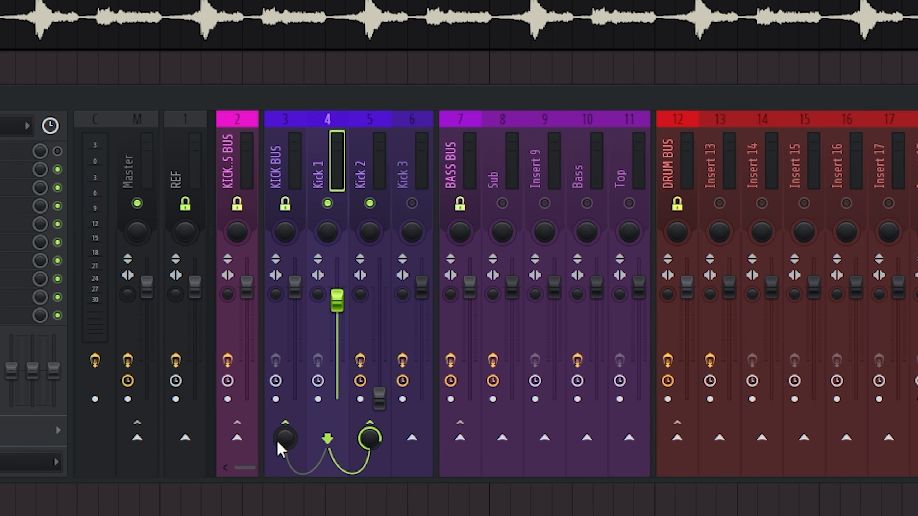
left_click(379, 398)
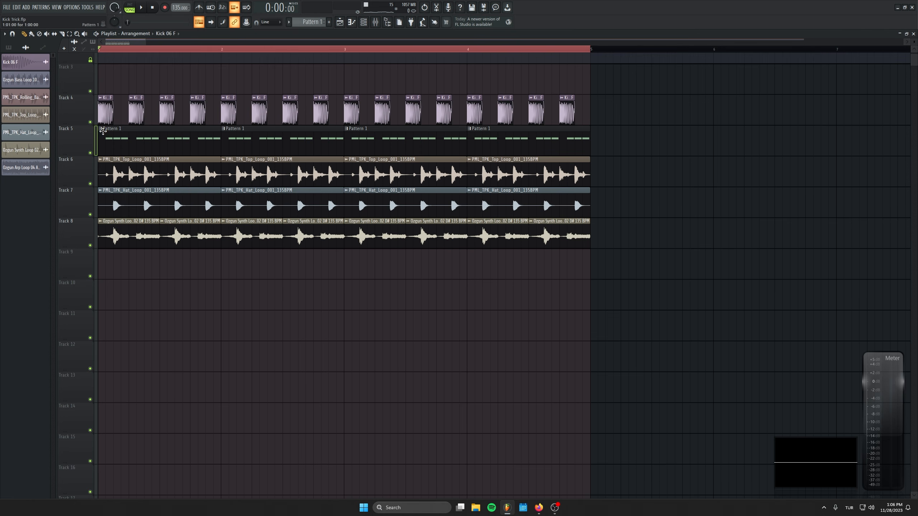
Step: Play the arrangement with the mixer open and gradually raise Kick 2's fader to about halfway, and stop playback
left_click(376, 22)
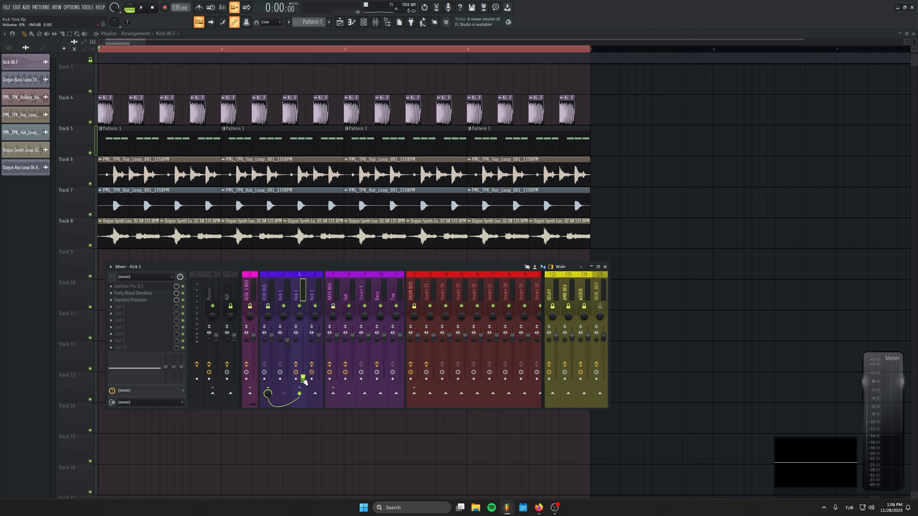
key("space")
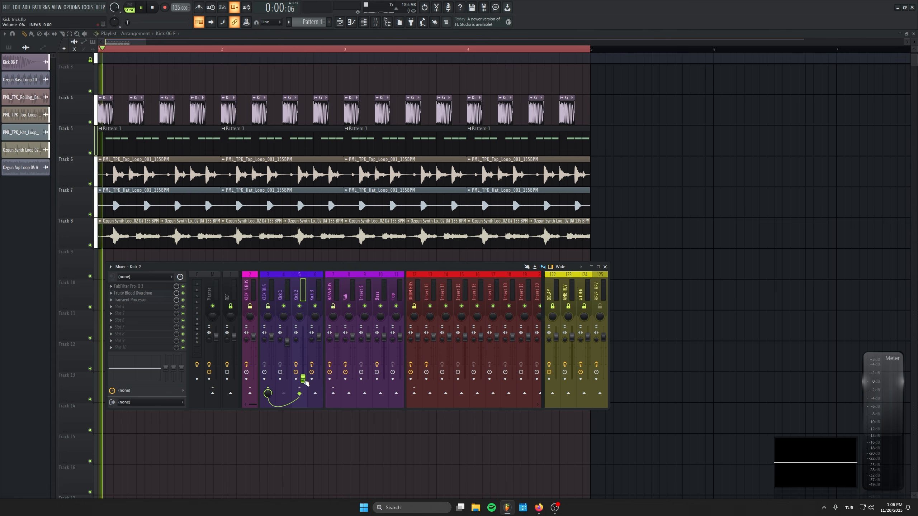
left_click_drag(368, 416, 367, 379)
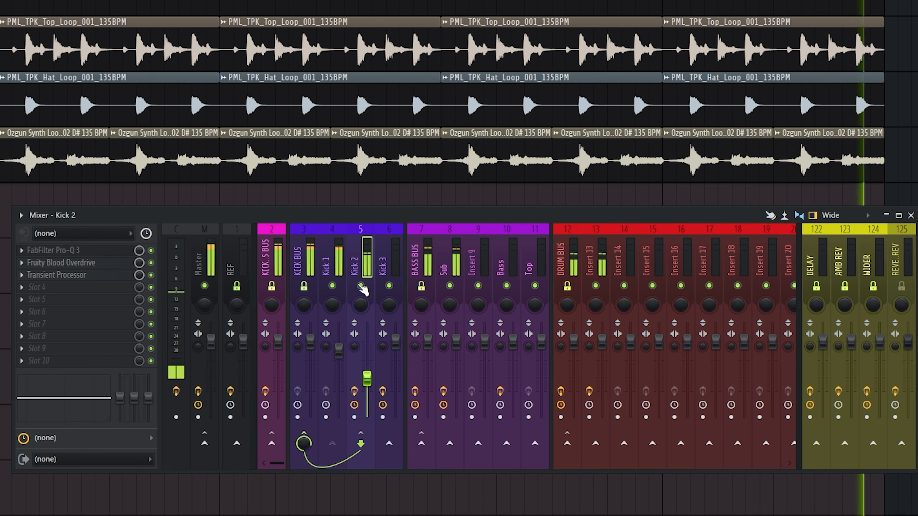
key("space")
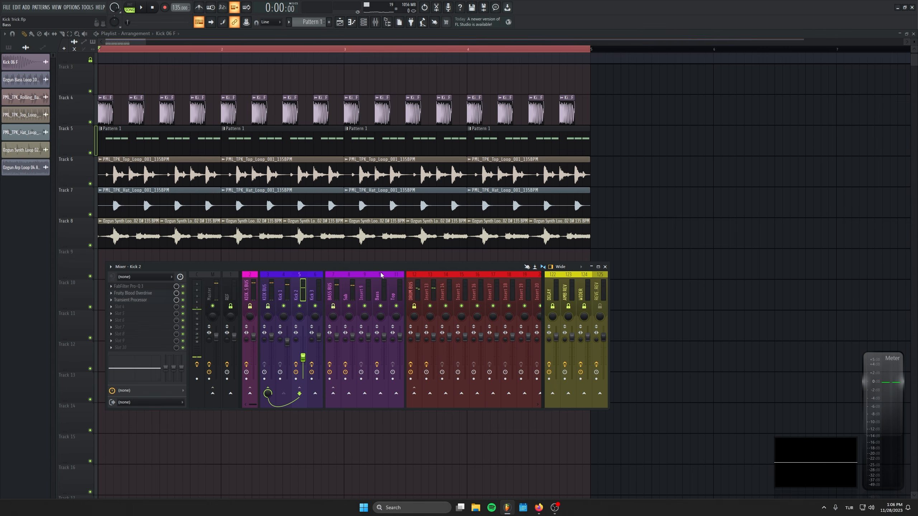
Step: Open Kick 2's FabFilter Pro-Q 3 and arrange its window and the mixer so both can be seen
left_click(147, 287)
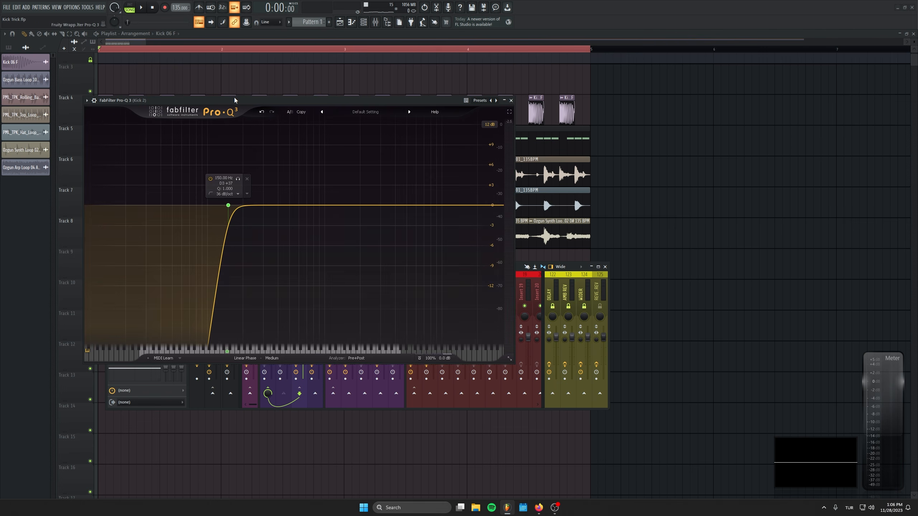
left_click_drag(234, 97, 182, 48)
left_click_drag(483, 265, 492, 319)
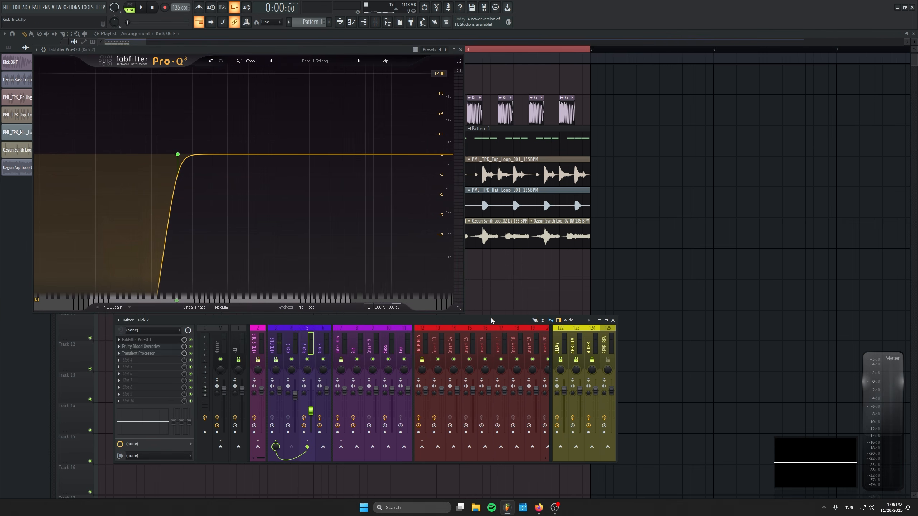
left_click(274, 337)
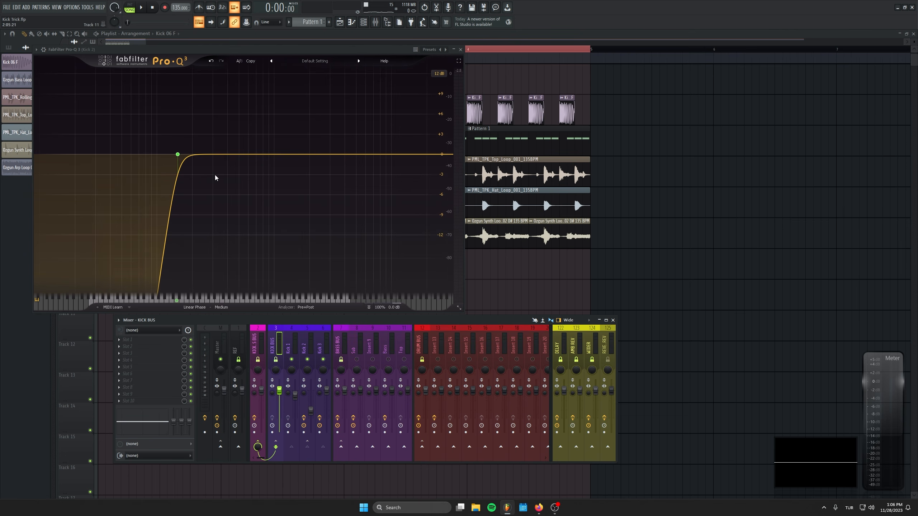
Step: Set Kick 2's low cut to 300 Hz, and during playback lower it to about 226 Hz with a Q of about 0.811
left_click(177, 154)
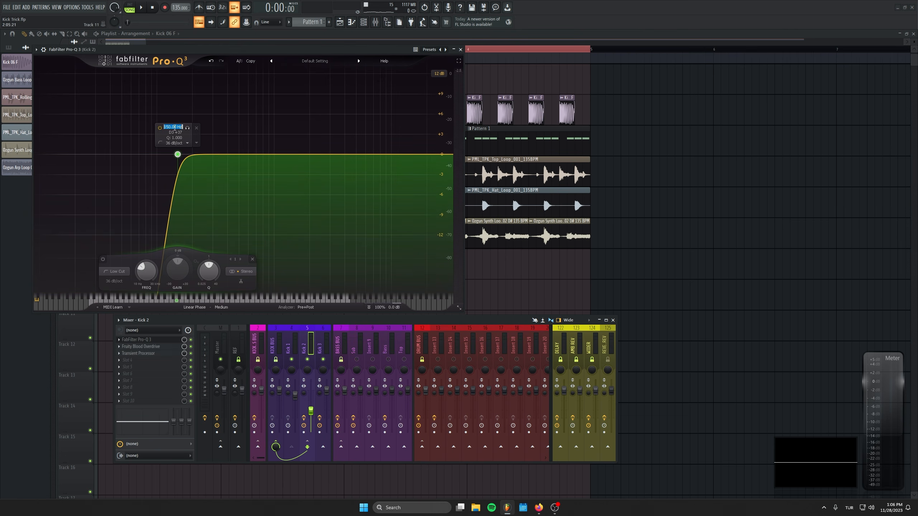
type("300")
key("Return")
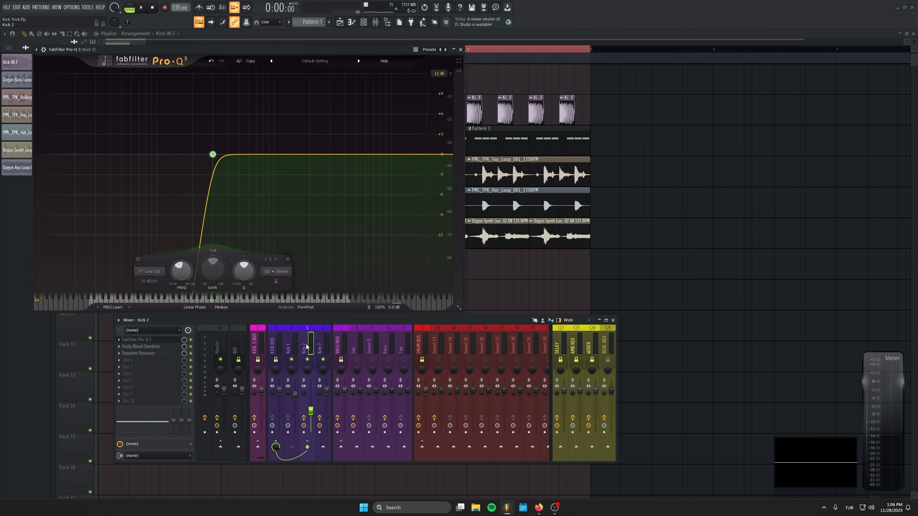
left_click(275, 343)
key("space")
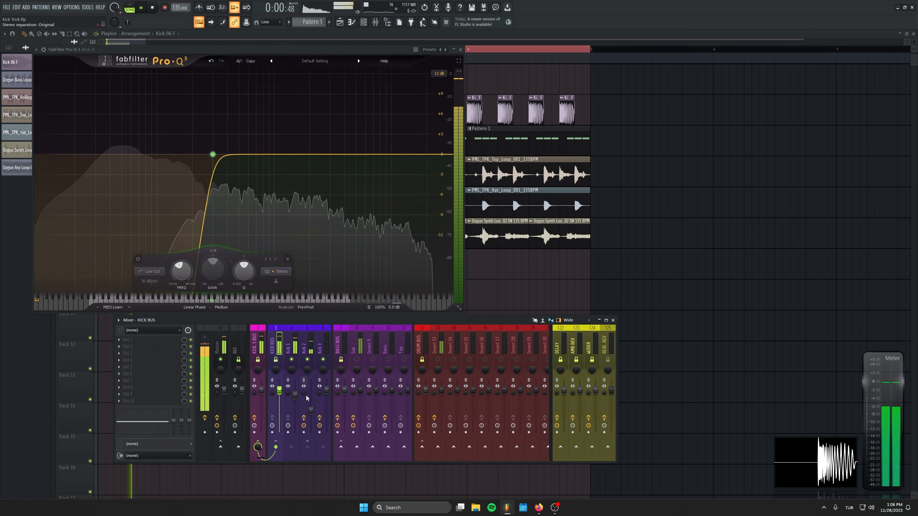
left_click(294, 345)
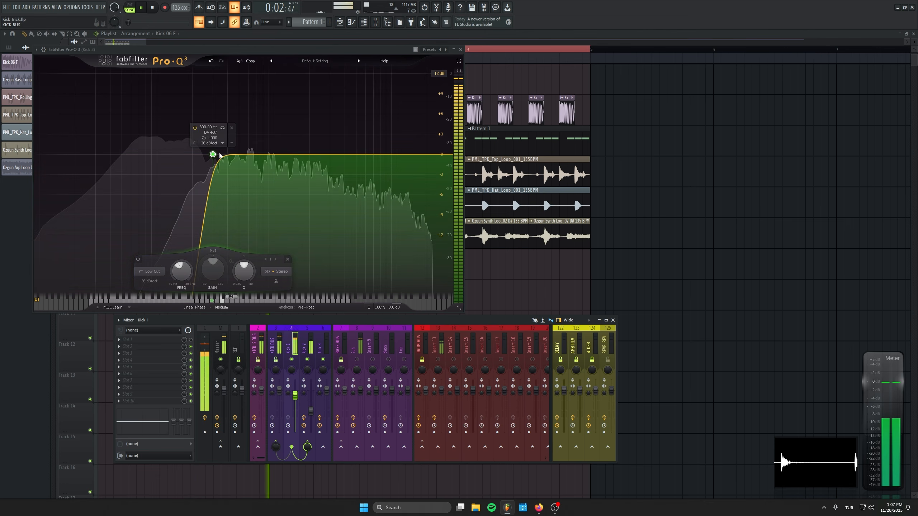
left_click_drag(213, 155, 198, 166)
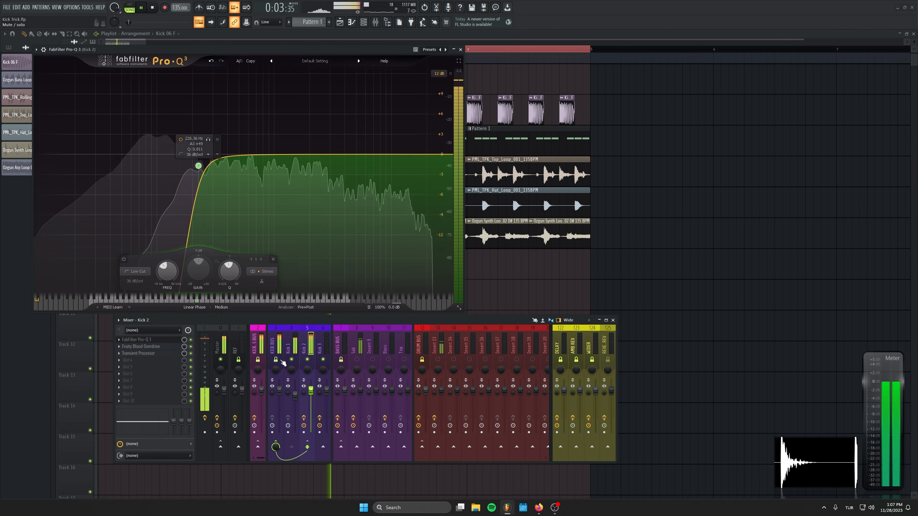
Step: Lower Kick 2's fader to about 65% during playback, and stop playback
mouse_move(311, 391)
left_mouse_down()
mouse_move(311, 424)
mouse_move(311, 401)
left_mouse_up()
left_click(295, 396)
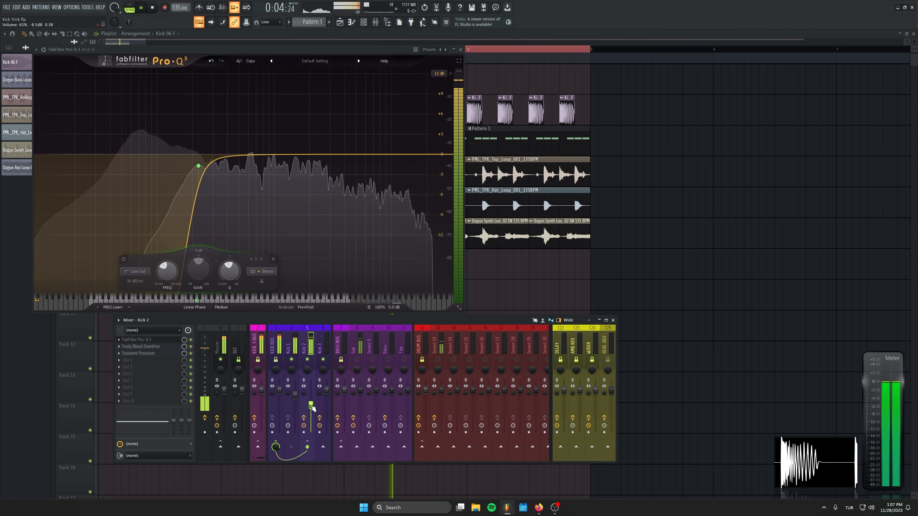
key("space")
Step: Add a second FabFilter Pro-Q 3 in Kick 2's slot 4 with a bell cut of about 6 dB near 300 Hz
left_click(137, 360)
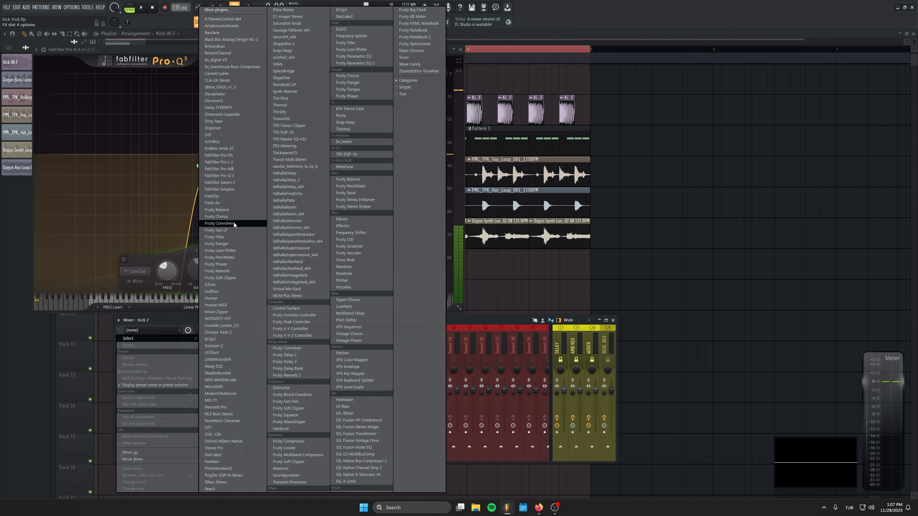
left_click(251, 175)
left_click_drag(166, 153, 194, 195)
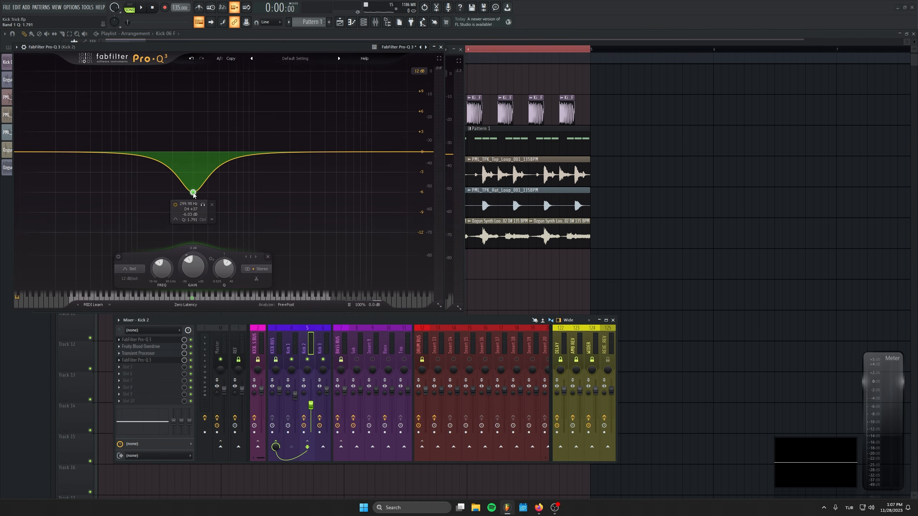
Step: During playback, deepen the 300 Hz bell cut to about -19 dB and set Kick 2's fader to about 72%
key("space")
left_click_drag(194, 192, 192, 313)
left_click_drag(312, 405, 315, 389)
mouse_move(193, 224)
left_mouse_down()
mouse_move(190, 87)
mouse_move(194, 210)
left_mouse_up()
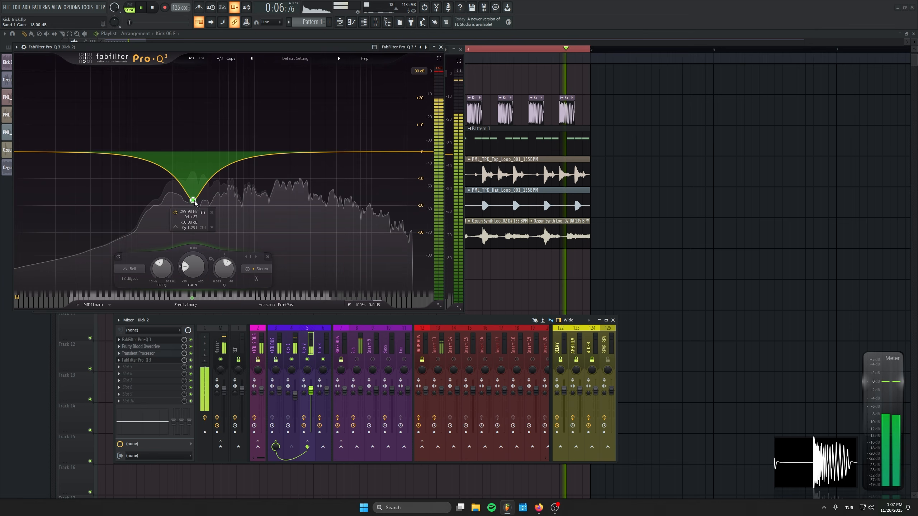
mouse_move(310, 391)
left_mouse_down()
mouse_move(312, 434)
mouse_move(312, 403)
left_mouse_up()
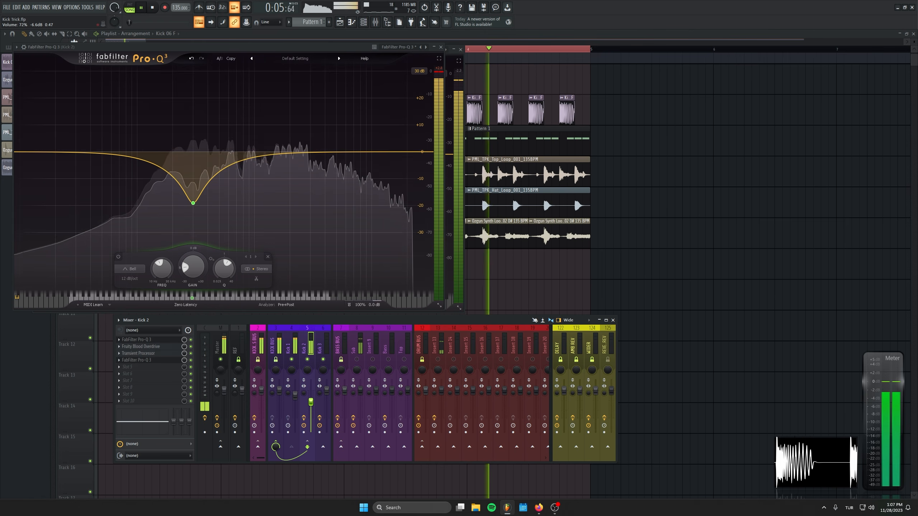
Step: Switch the second equalizer to Linear Phase, fine-tune Kick 2's fader to about 77%, and close the equalizer
left_click(186, 305)
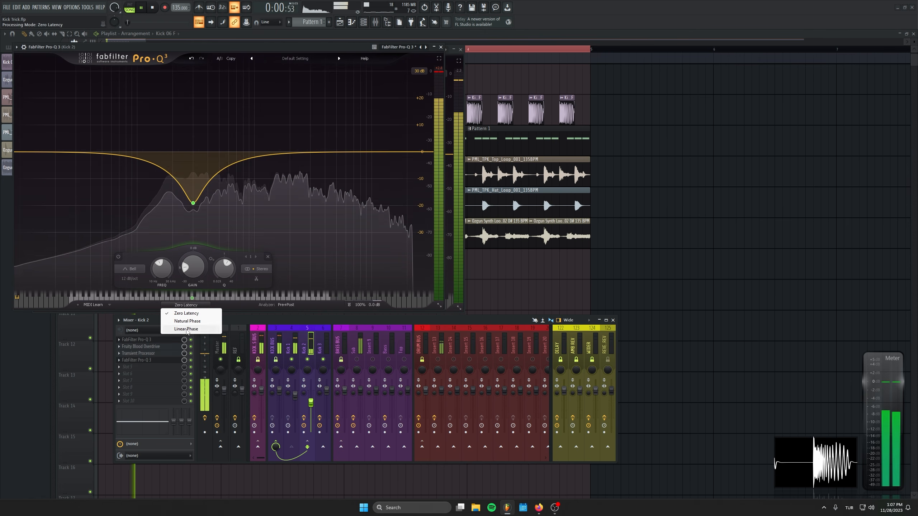
left_click(181, 330)
left_click_drag(313, 407, 314, 403)
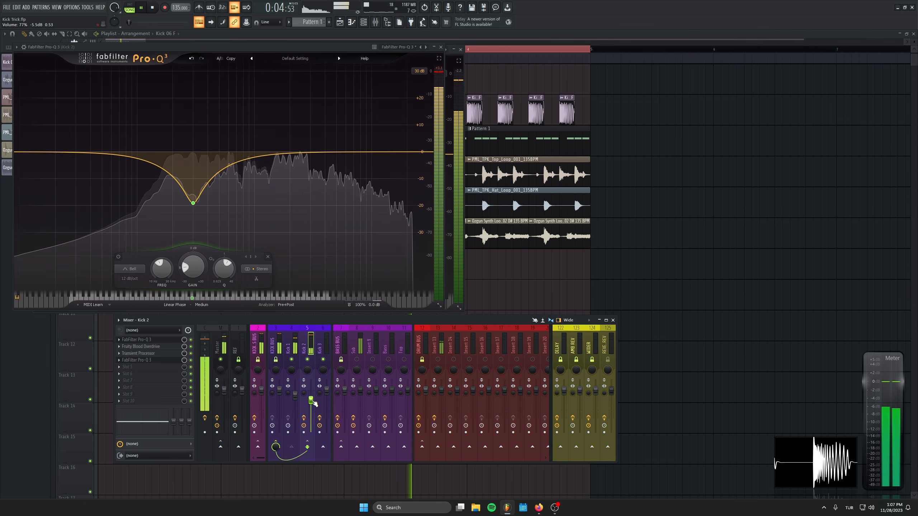
key("space")
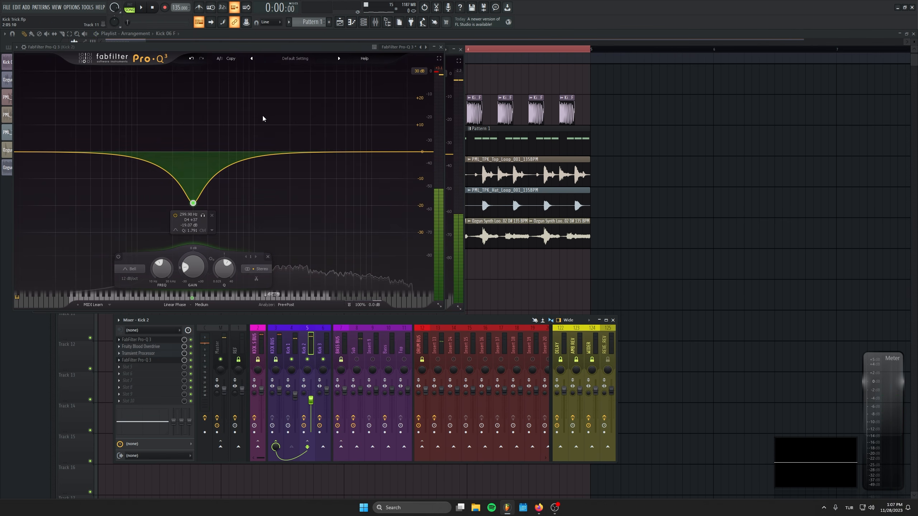
mouse_move(199, 204)
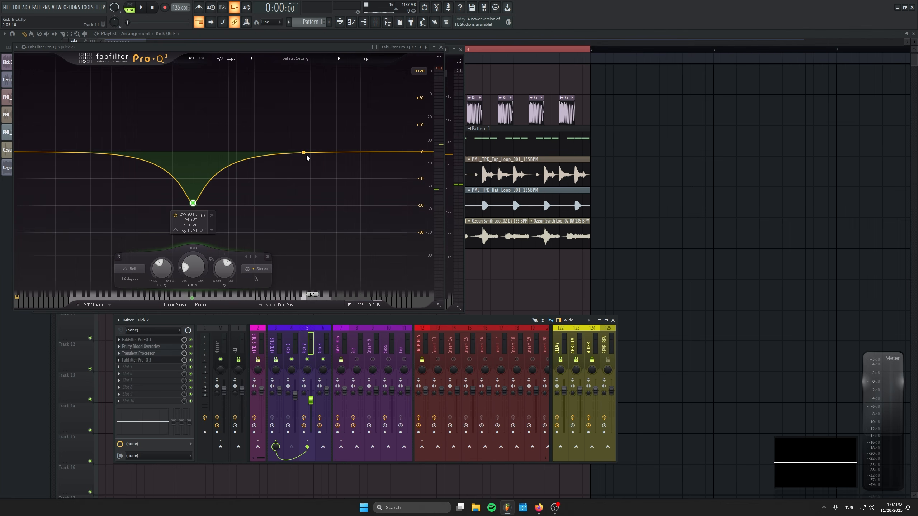
left_click(441, 48)
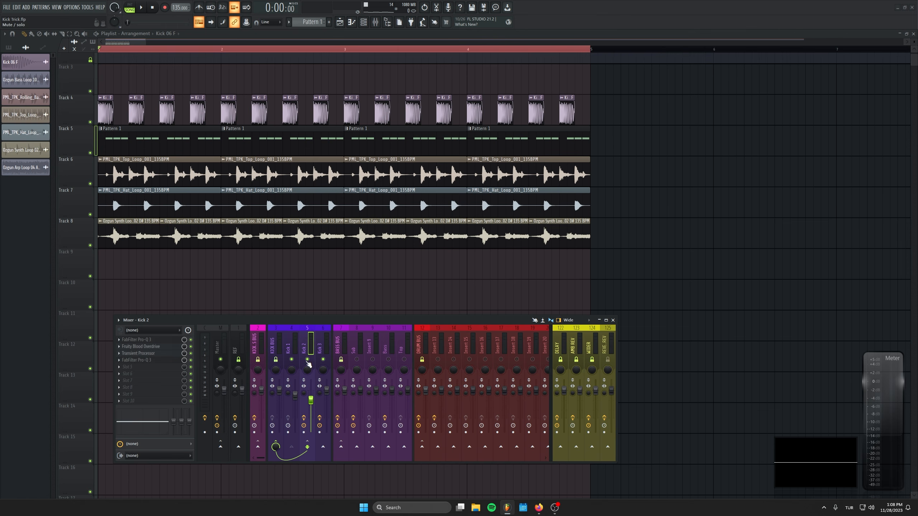
Step: Briefly audition the full arrangement with the mixer open
key("F9")
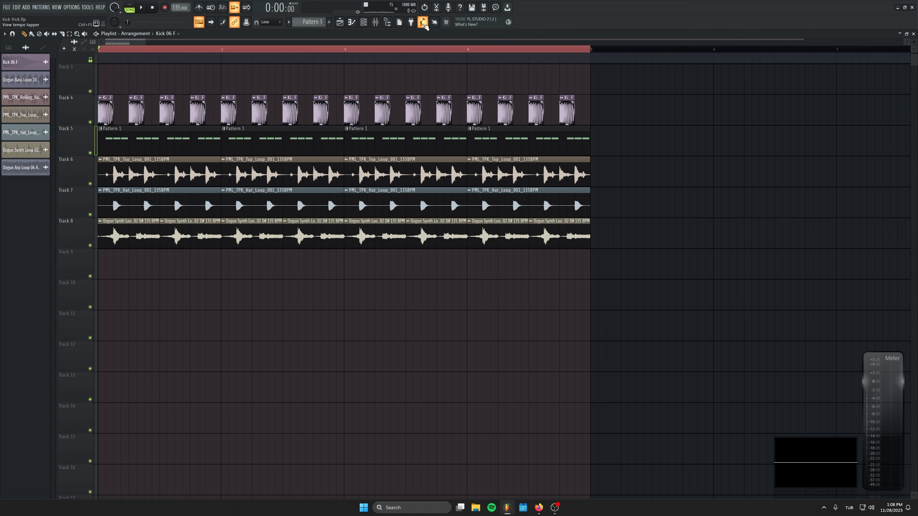
left_click(376, 23)
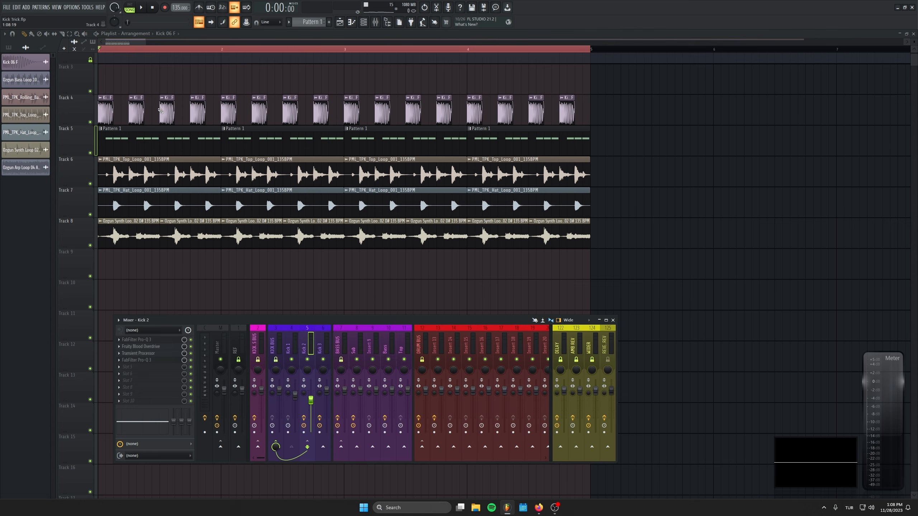
key("space")
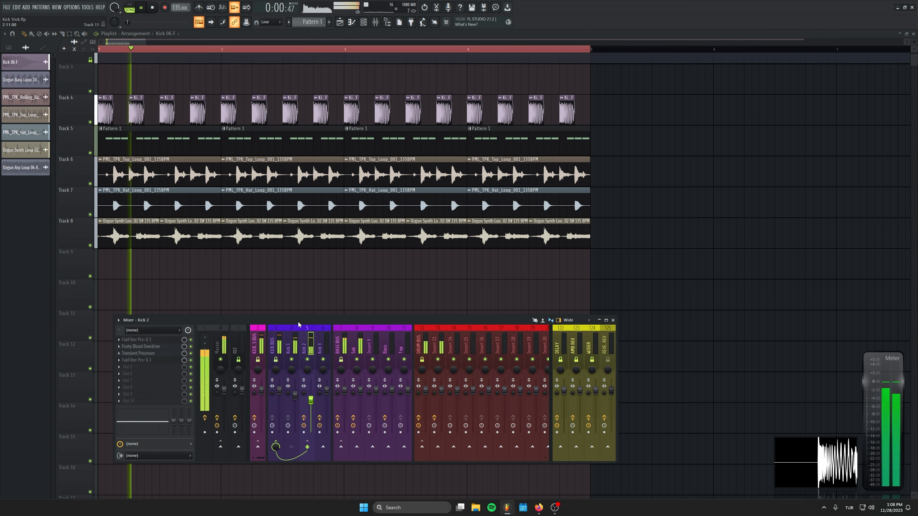
key("space")
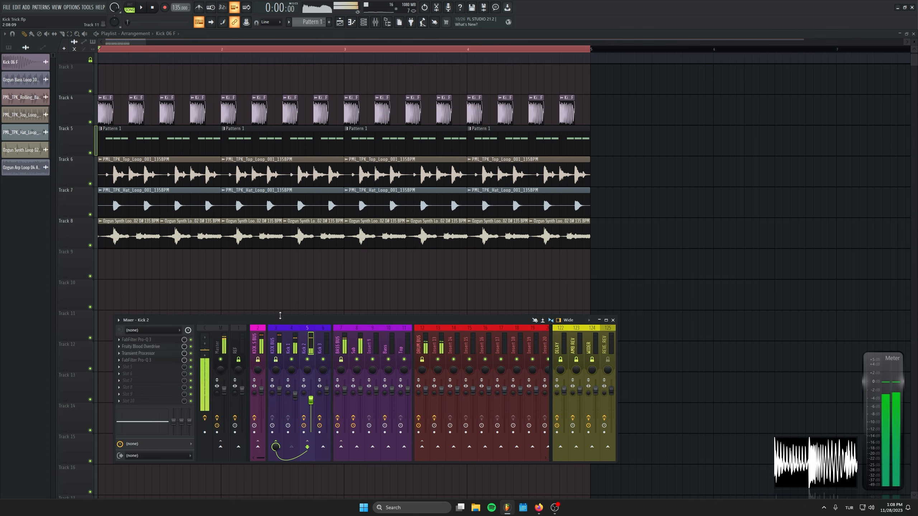
Step: Bring Kick 2's fader from zero to just over halfway during playback, and toggle its mute to compare the sound
left_click_drag(312, 401, 312, 435)
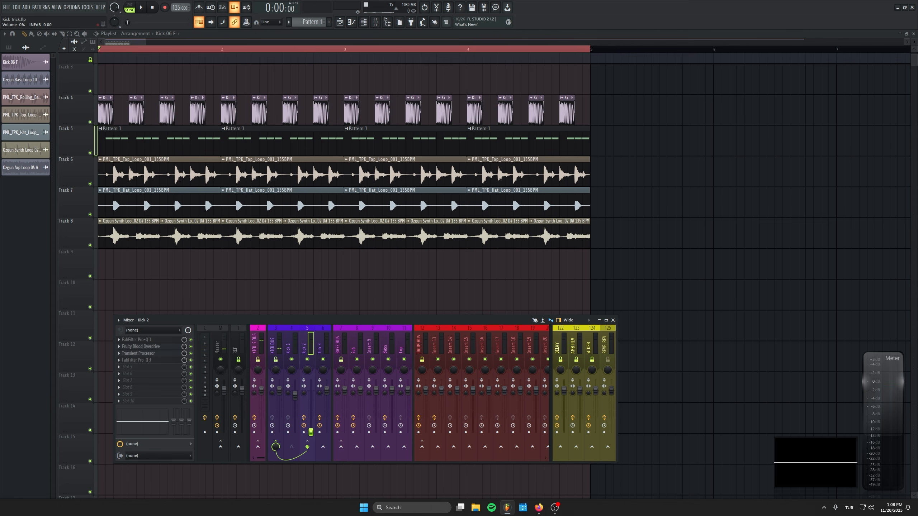
key("space")
left_click_drag(311, 432, 311, 408)
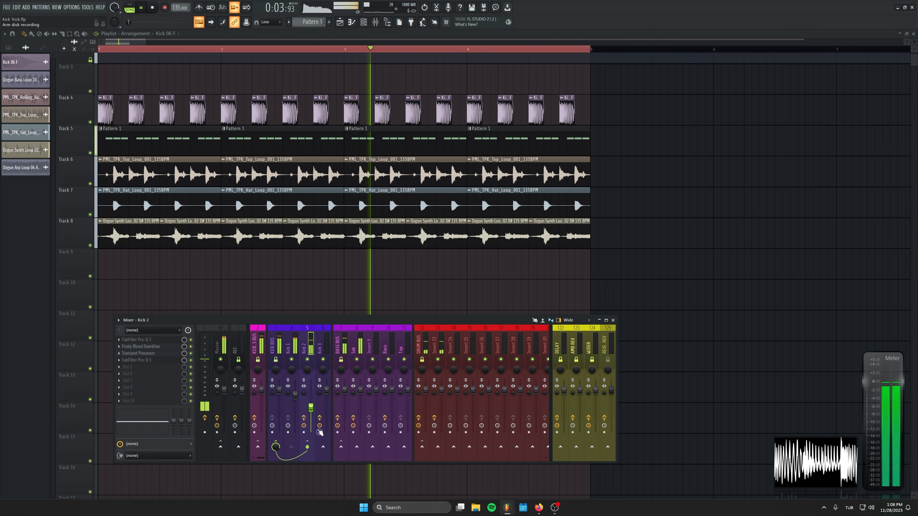
left_click(307, 359)
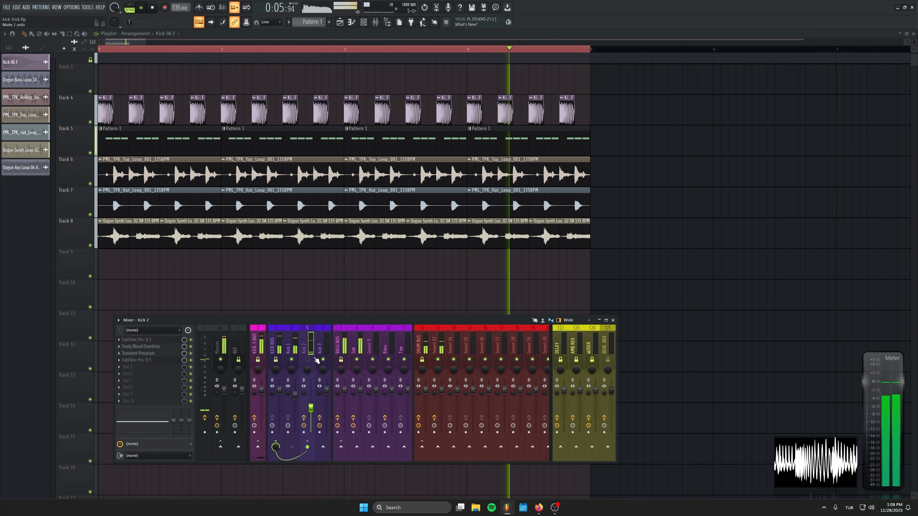
left_click(314, 358)
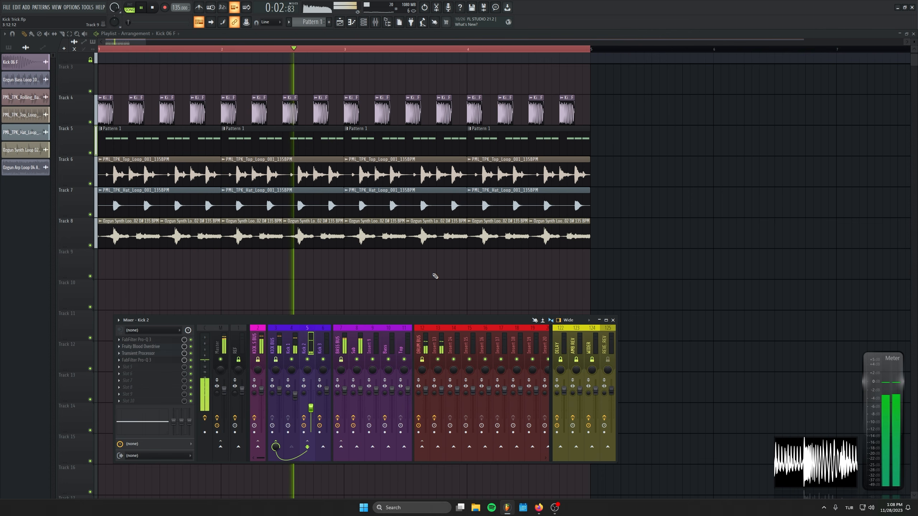
Step: Mute the top loop on Track 6, keep Track 8 active, and toggle Kick 2's mute during playback to compare
key("F9")
left_click(91, 245)
left_click(90, 183)
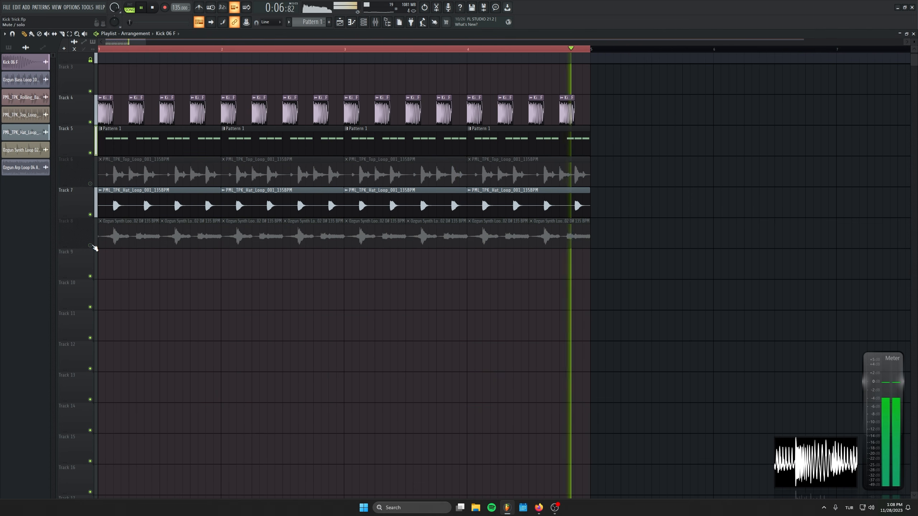
left_click(90, 246)
key("F9")
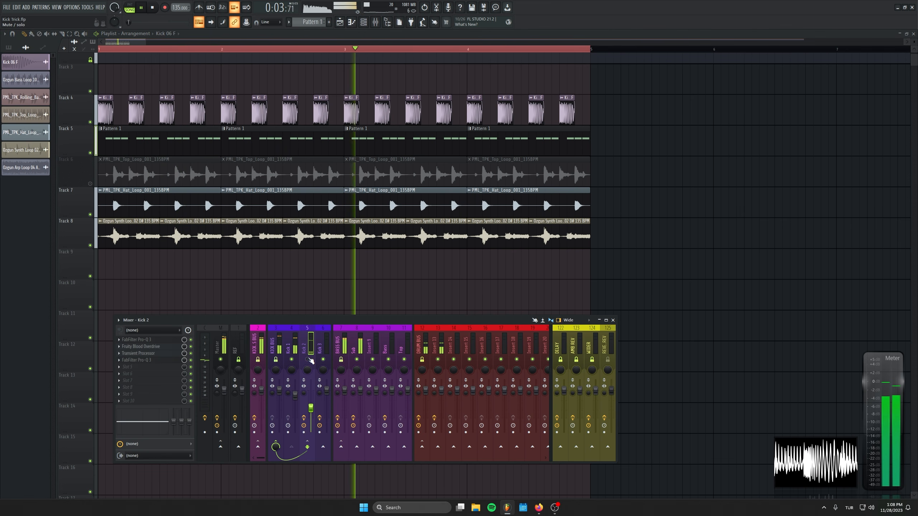
left_click(308, 359)
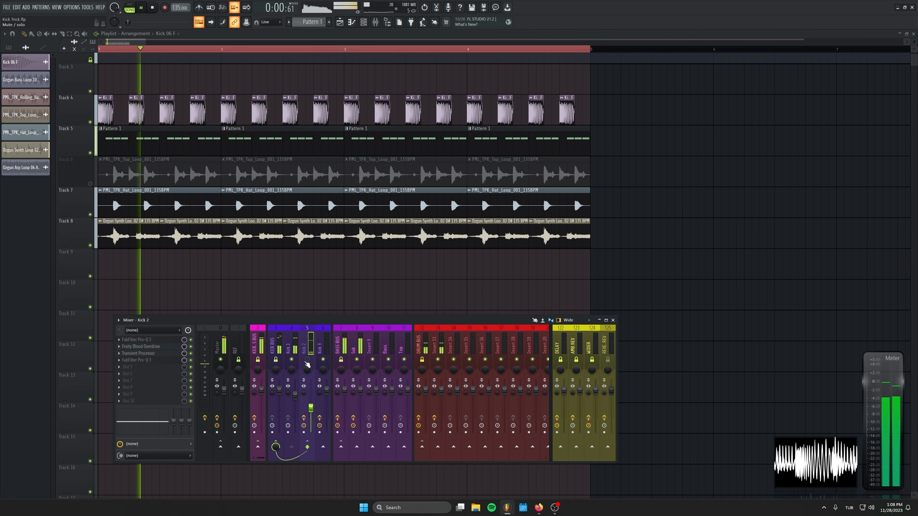
Step: Mute the synth loop on Track 8 and toggle Kick 2's mute during playback to compare the sound
left_click(307, 360)
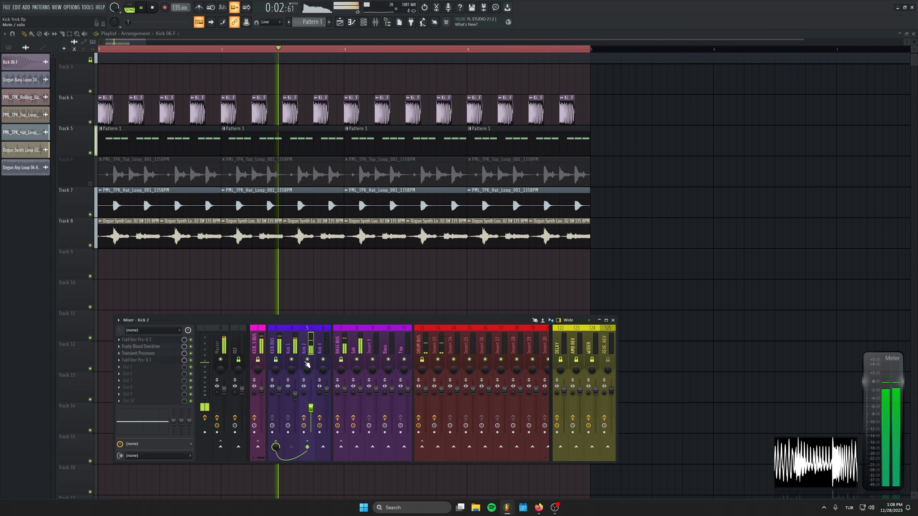
left_click(90, 245)
left_click(377, 25)
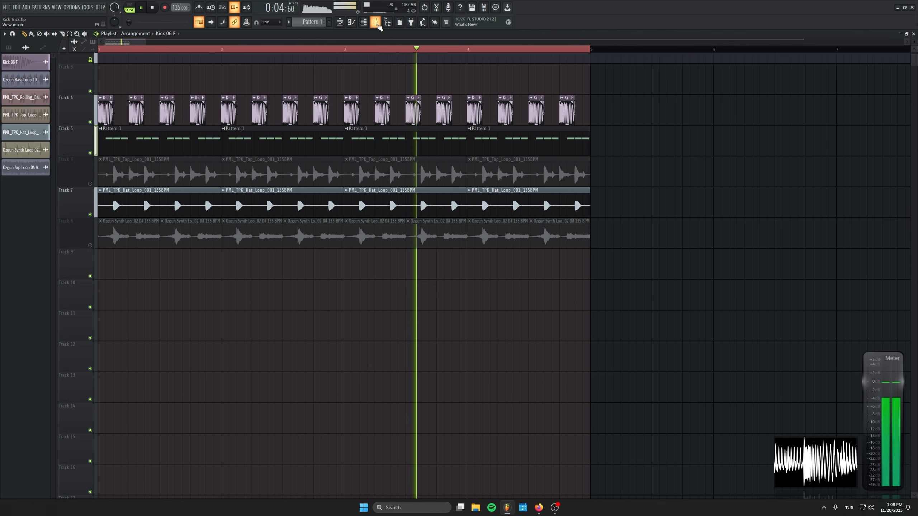
left_click(377, 25)
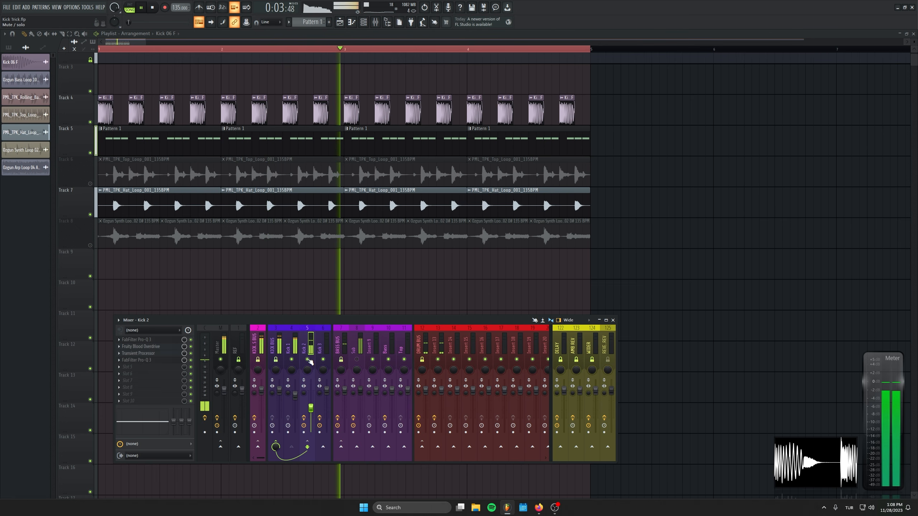
key("space")
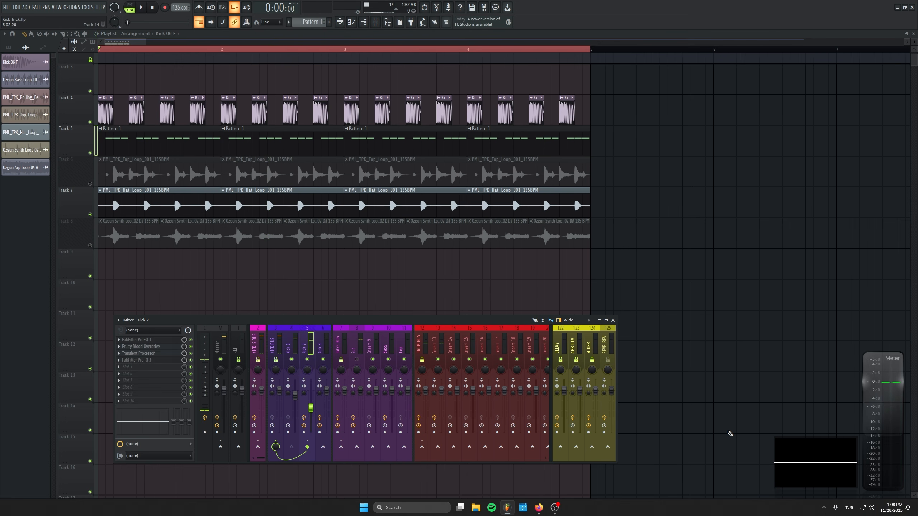
Step: Enlarge the waveform display over the playlist and briefly check the Transient Processor on Kick 2
left_click_drag(774, 439, 591, 326)
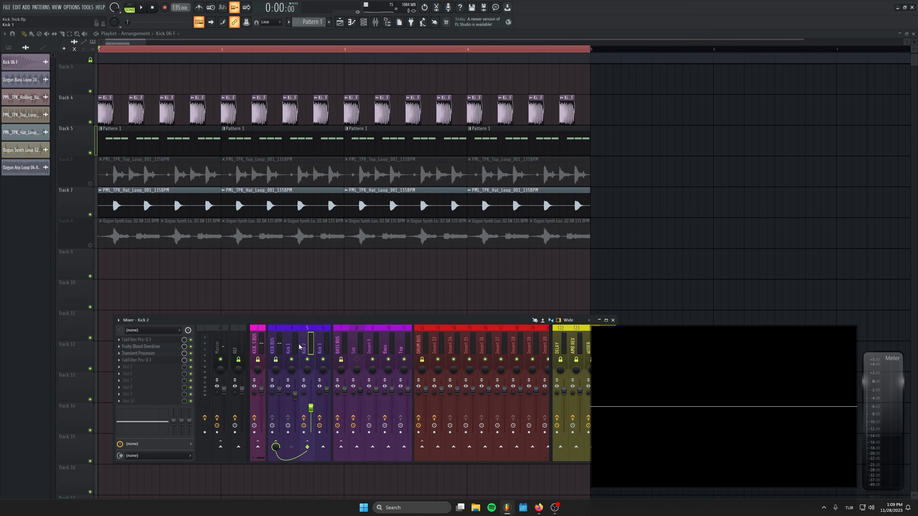
left_click(144, 354)
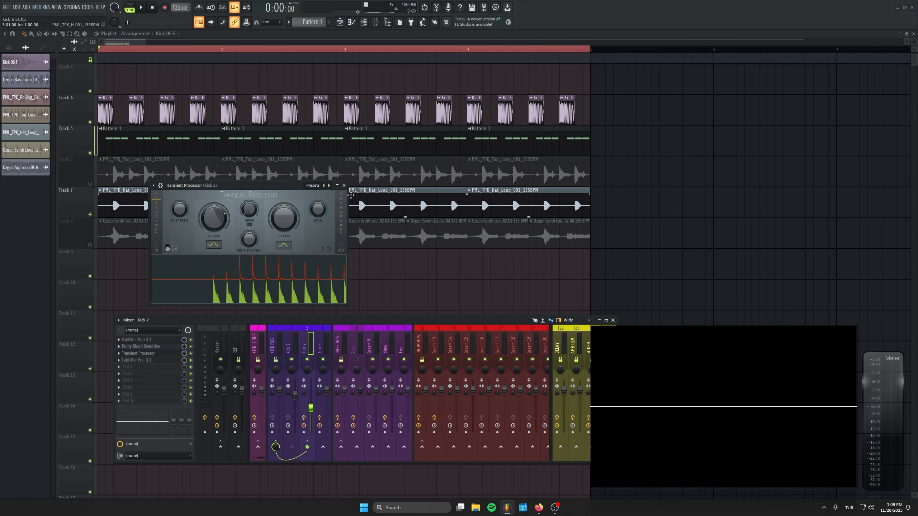
left_click(344, 185)
Step: Load FreeClip into the first effect slot of the KICK BUS
left_click(272, 348)
left_click(144, 339)
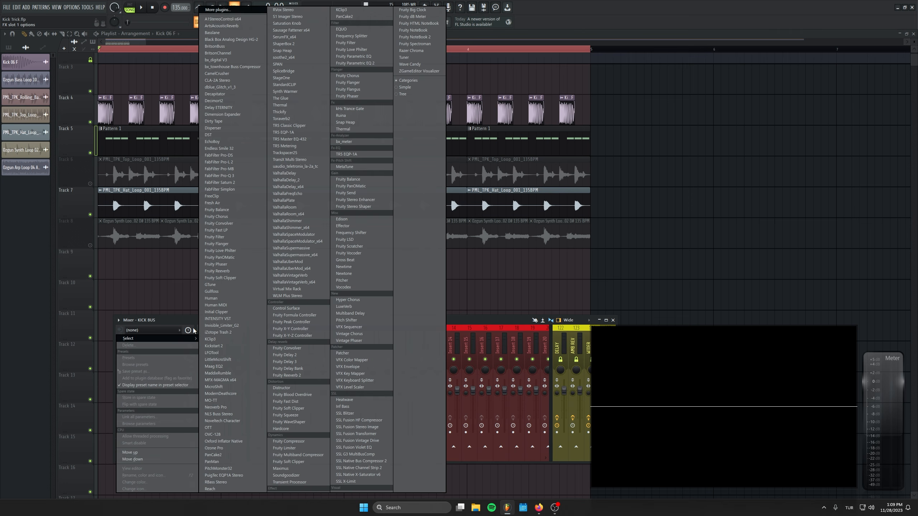
left_click(240, 198)
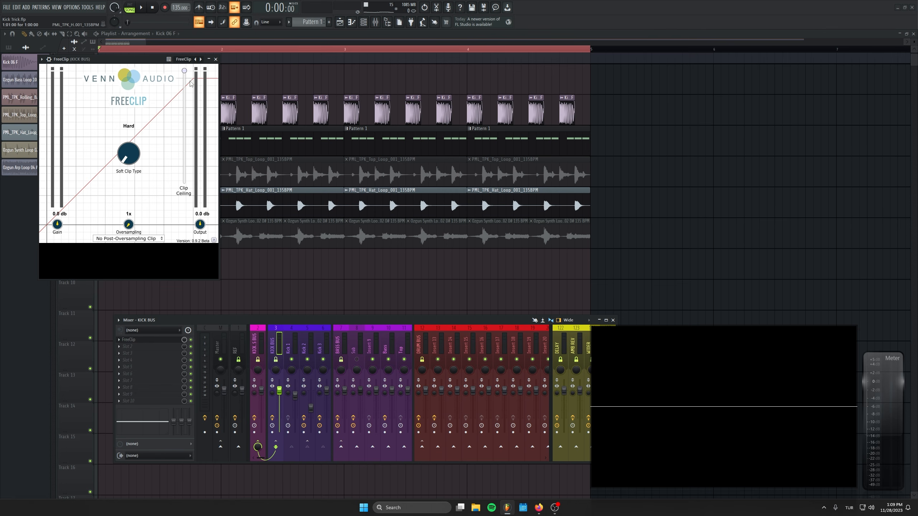
Step: Lower FreeClip's clip ceiling slightly during playback, toggle the effect to compare, and return to the Kick 2 channel
key("space")
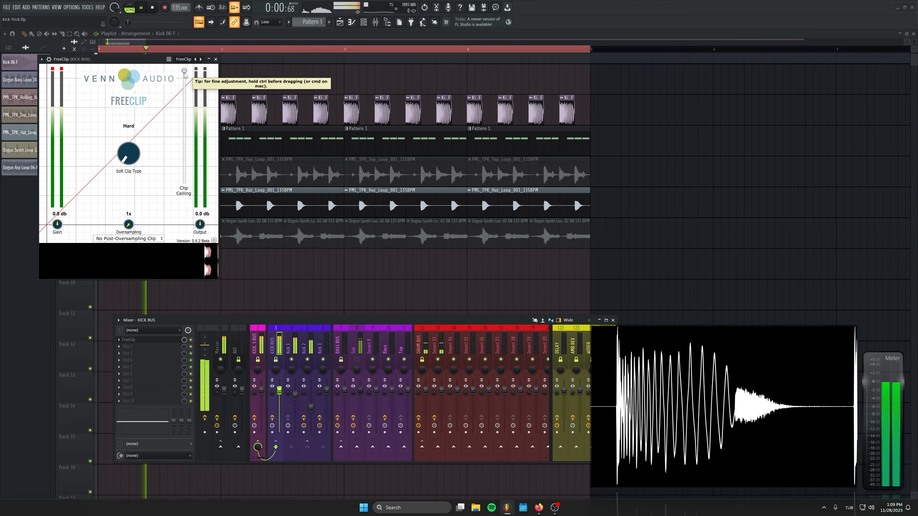
left_click_drag(184, 72, 187, 79)
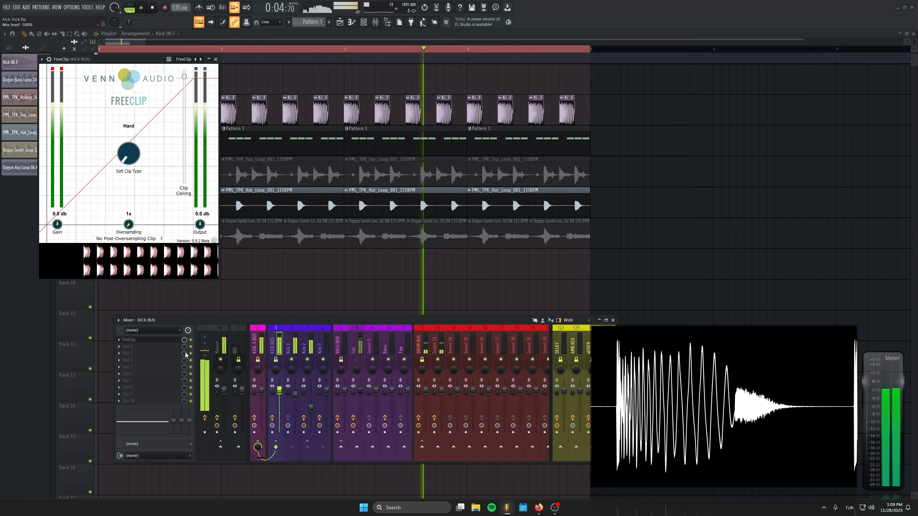
left_click(192, 341)
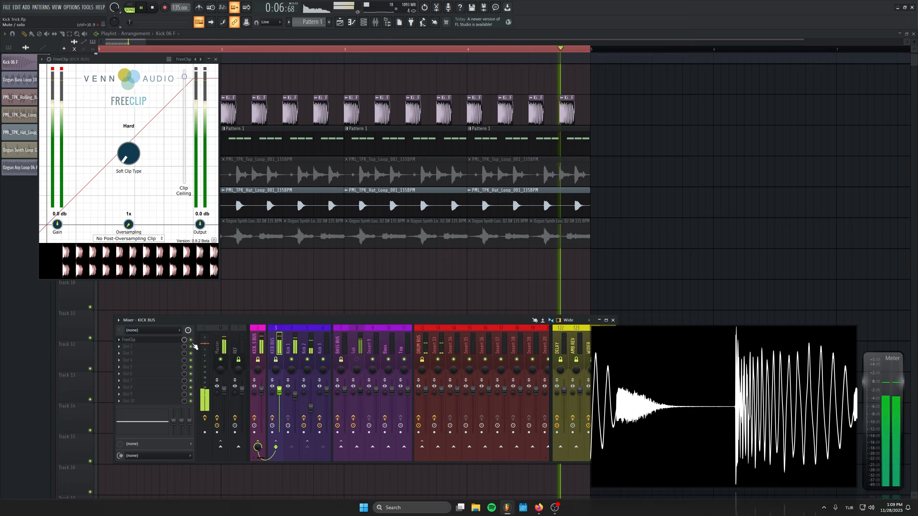
key("space")
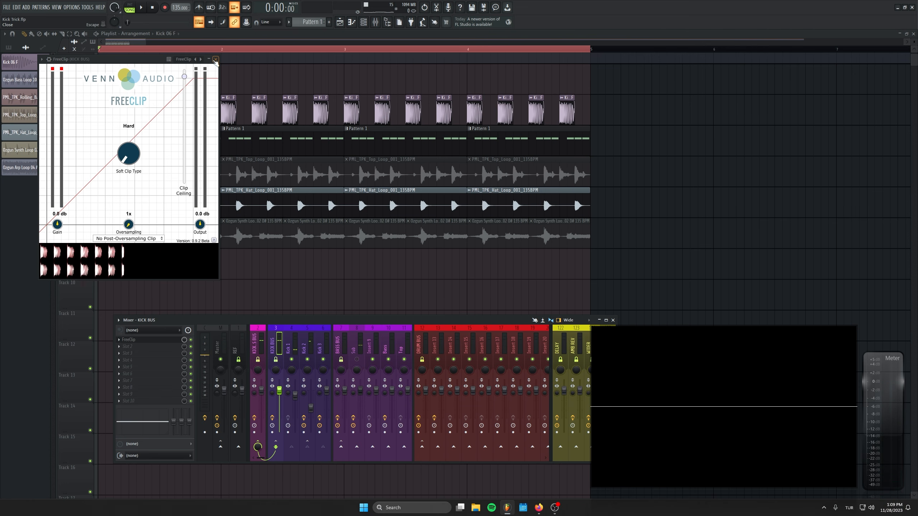
left_click(215, 59)
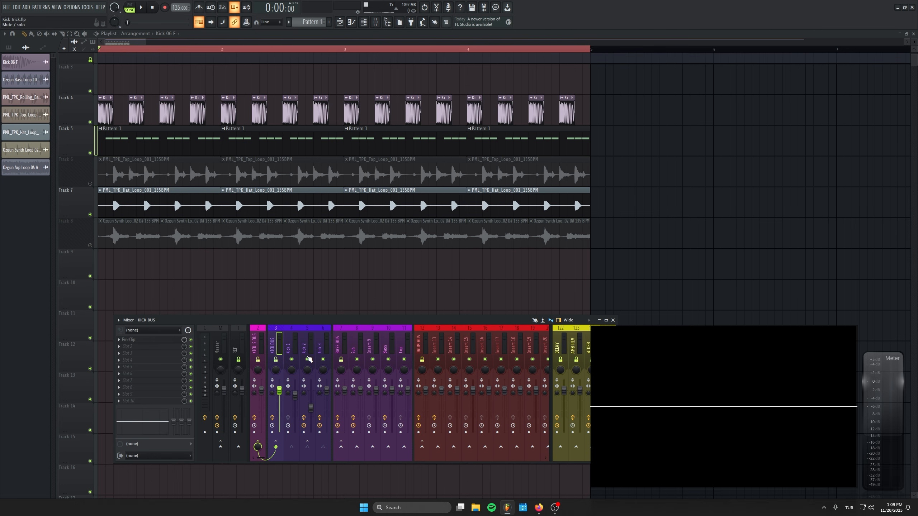
left_click(304, 350)
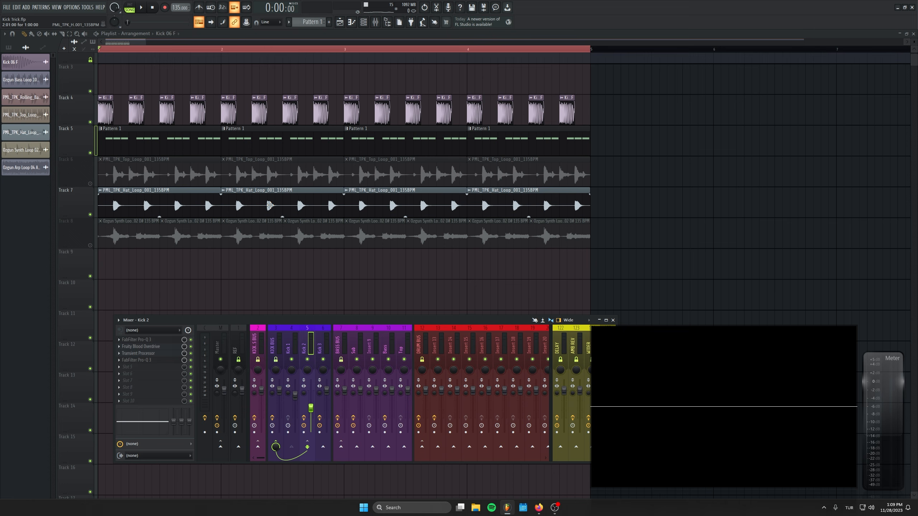